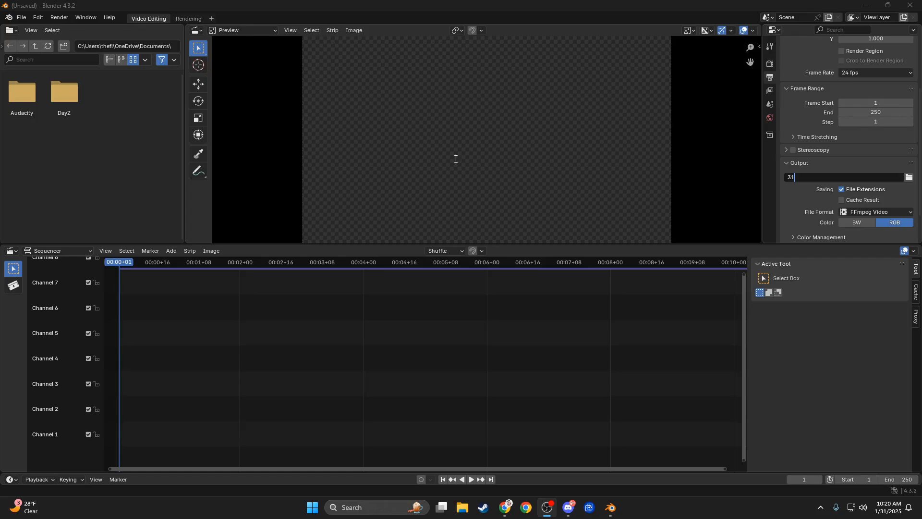
Close the current Blender project without saving its changes.
left_click(21, 17)
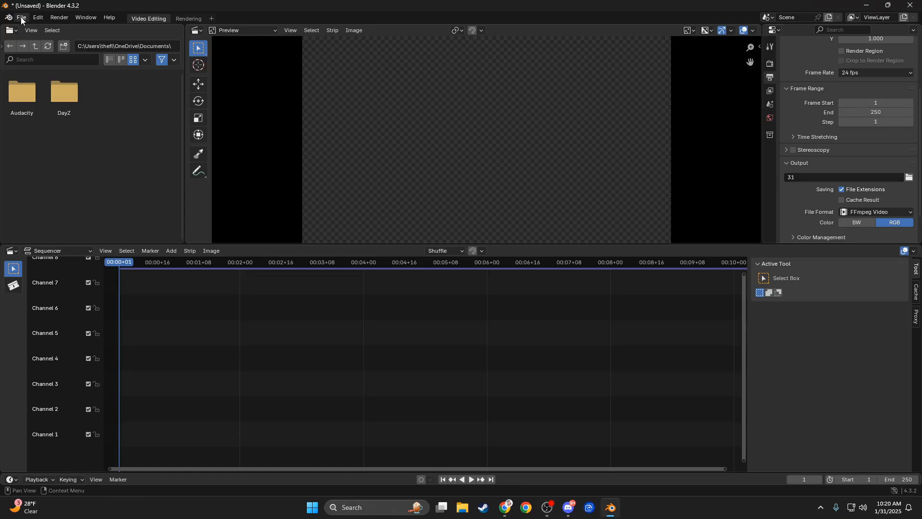
left_click(911, 5)
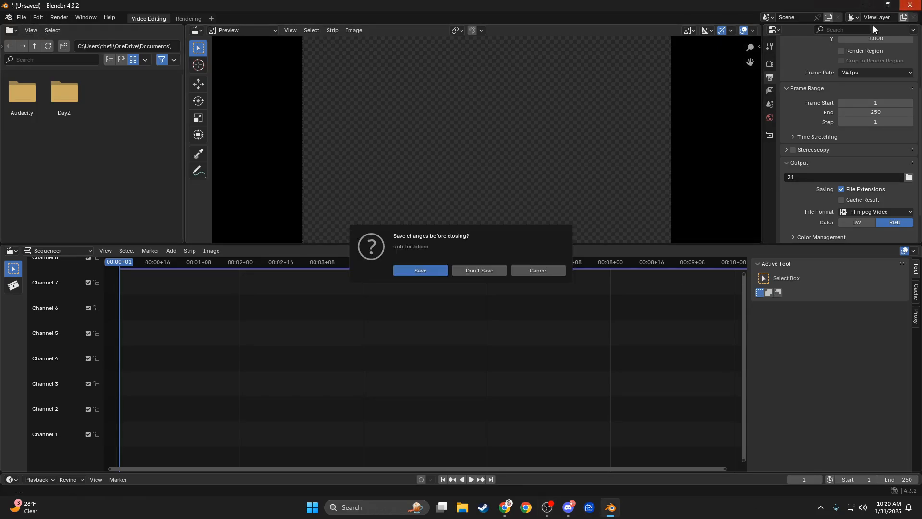
left_click(480, 272)
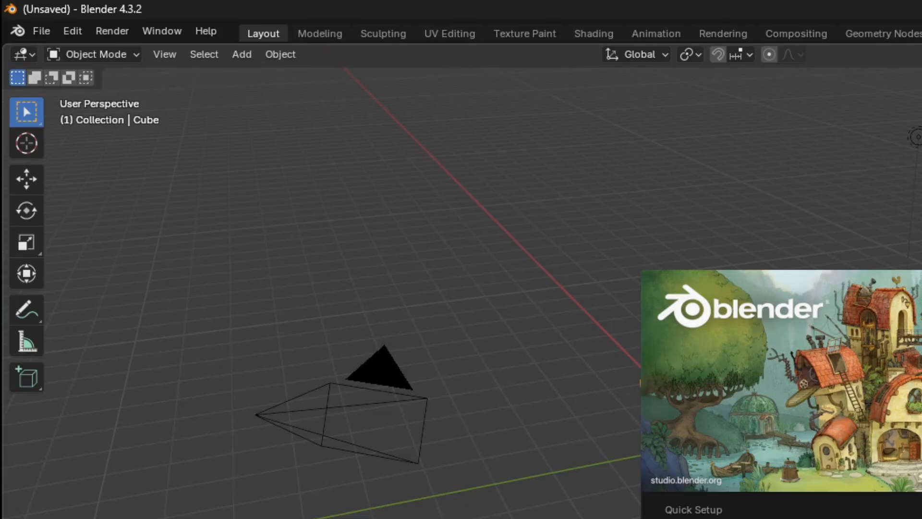
Dismiss the splash screen and create a new project from the Video Editing template.
left_click(41, 32)
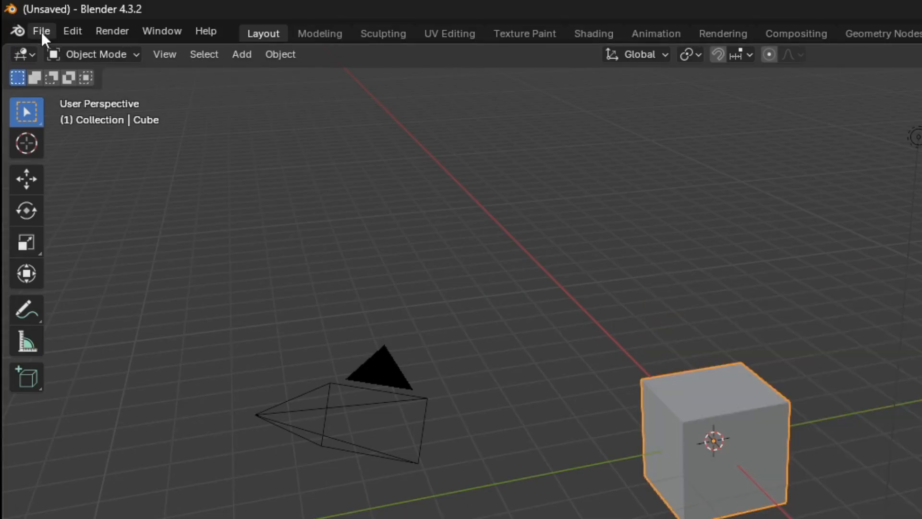
left_click(41, 32)
mouse_move(77, 51)
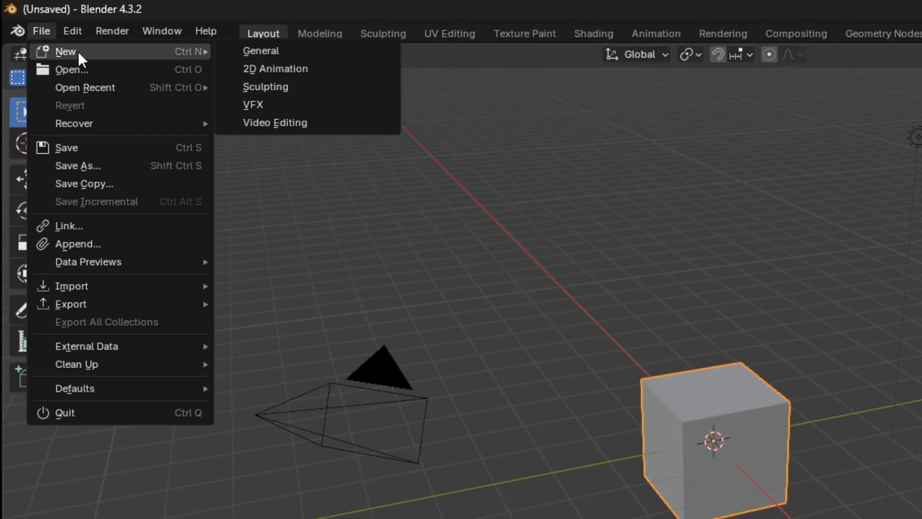
left_click(322, 122)
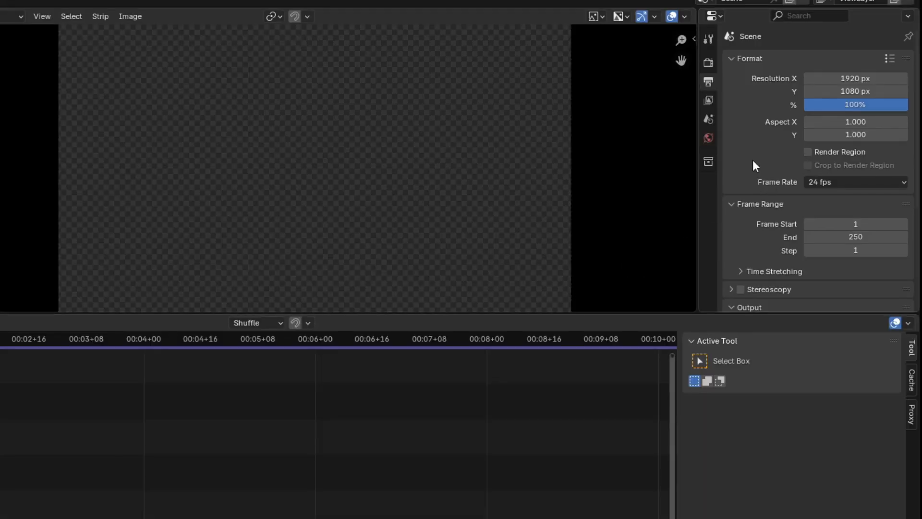
Inspect the default /tmp\ render output folder in File Explorer, then return to Blender.
scroll(803, 133, "down", 3)
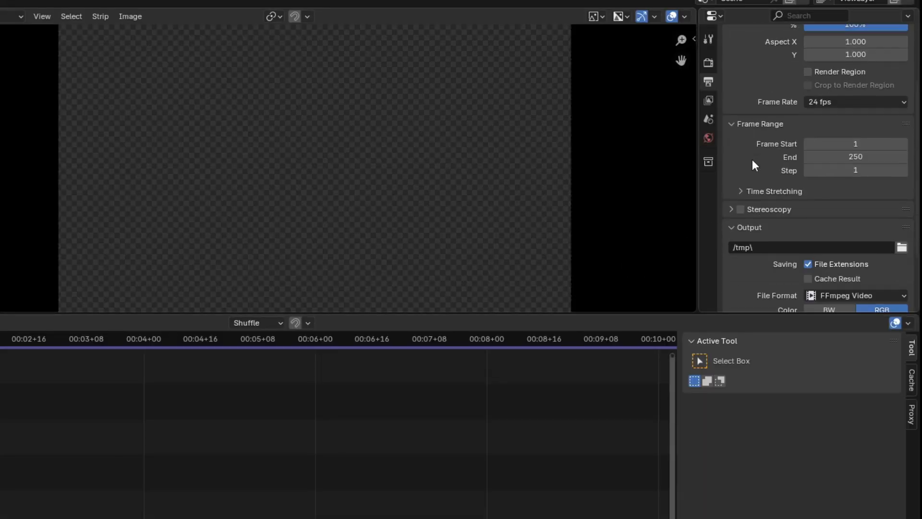
scroll(739, 215, "down", 3)
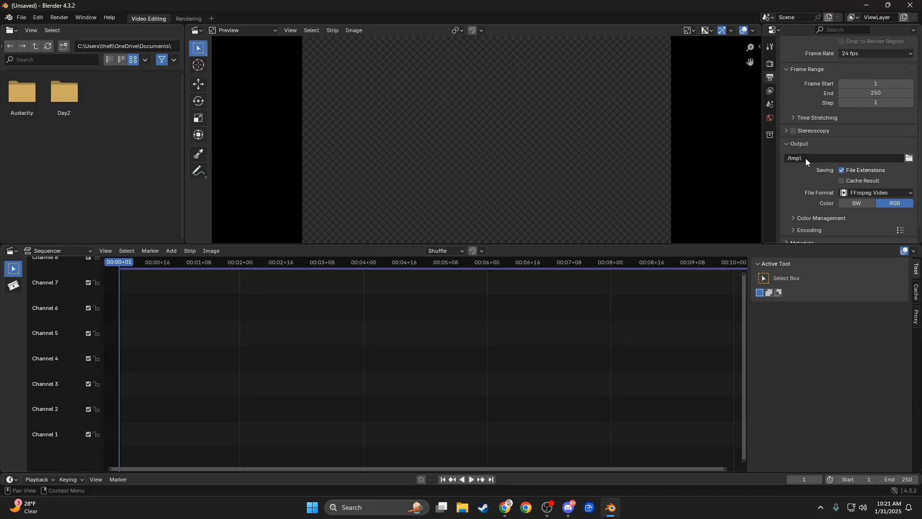
left_click(466, 508)
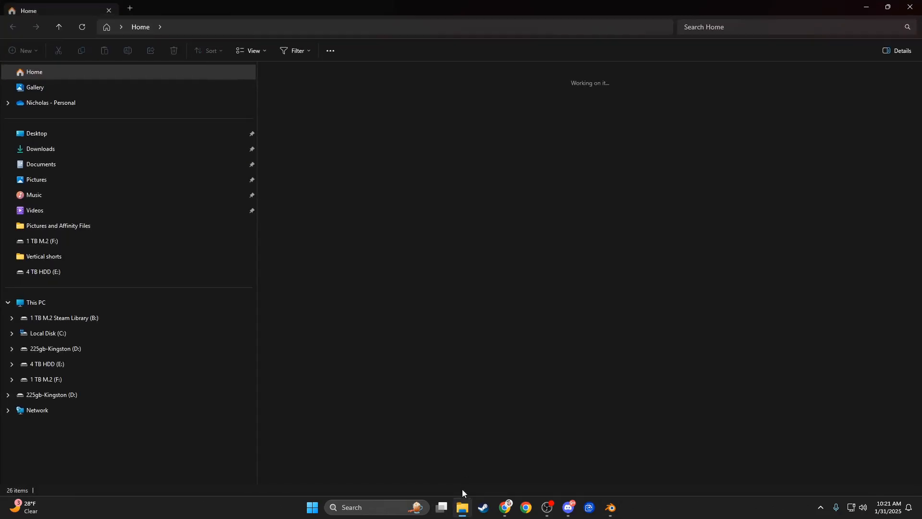
left_click(238, 26)
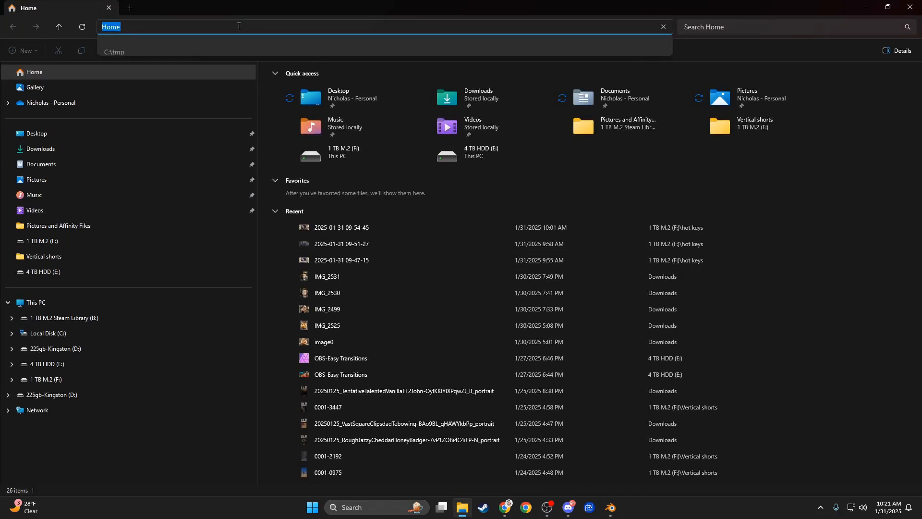
type("/tmp\\")
left_click(151, 44)
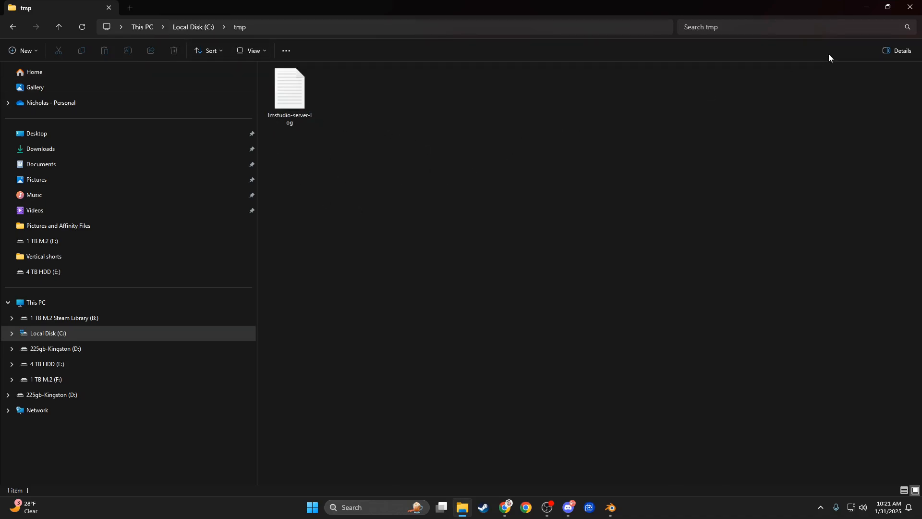
left_click(910, 13)
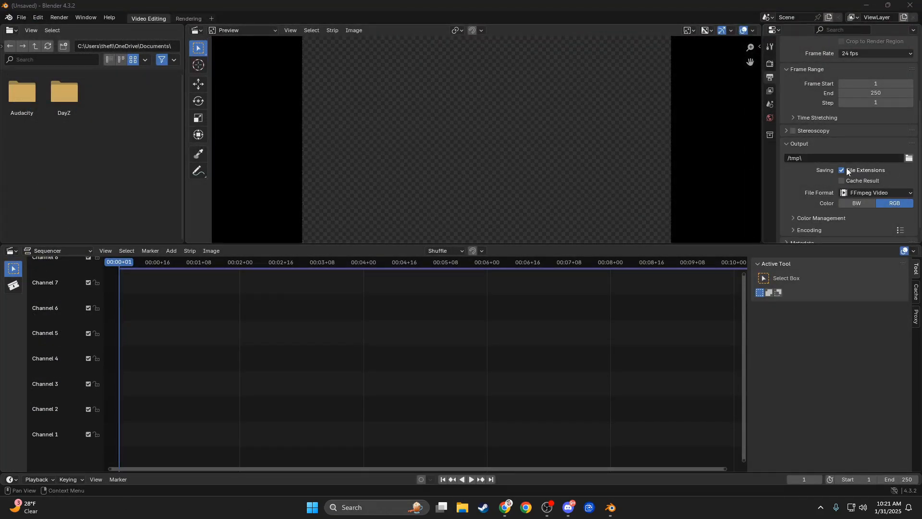
Set the render output path to the system Videos folder.
left_click(909, 158)
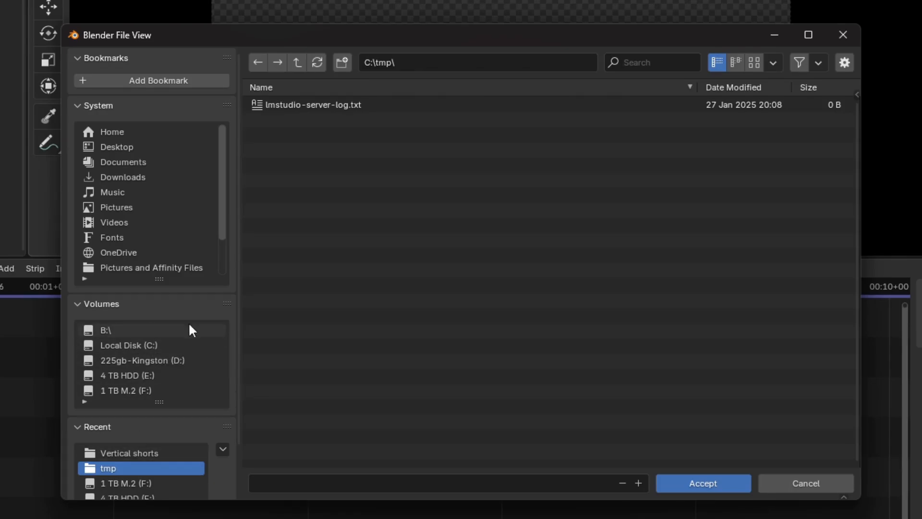
scroll(189, 346, "down", 3)
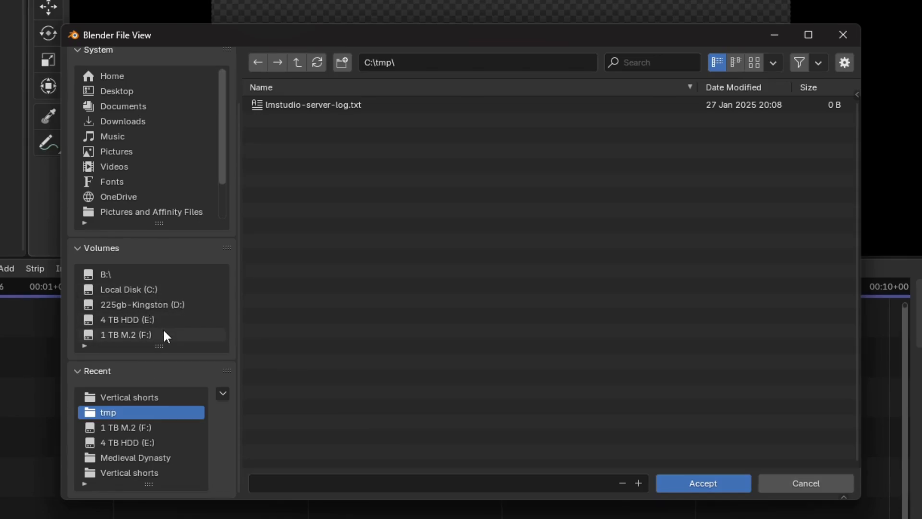
left_click(165, 335)
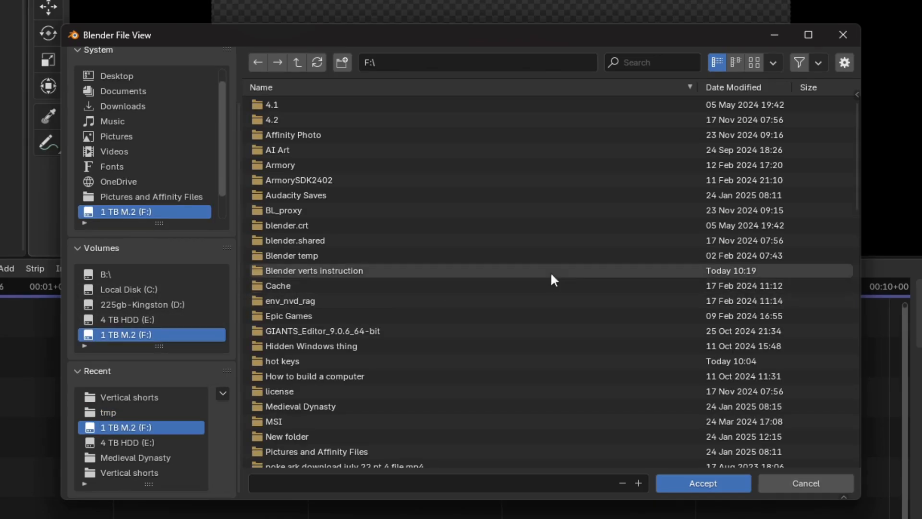
scroll(484, 337, "down", 10)
scroll(466, 351, "up", 8)
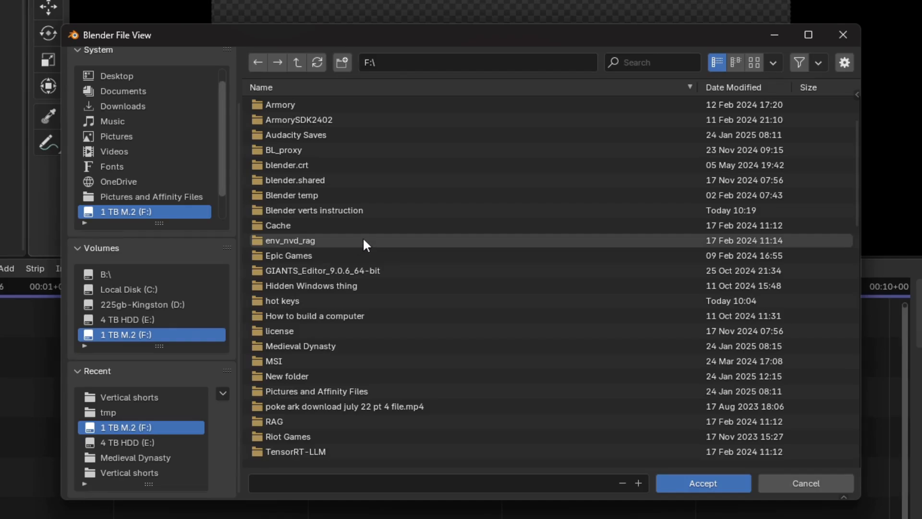
scroll(362, 237, "up", 3)
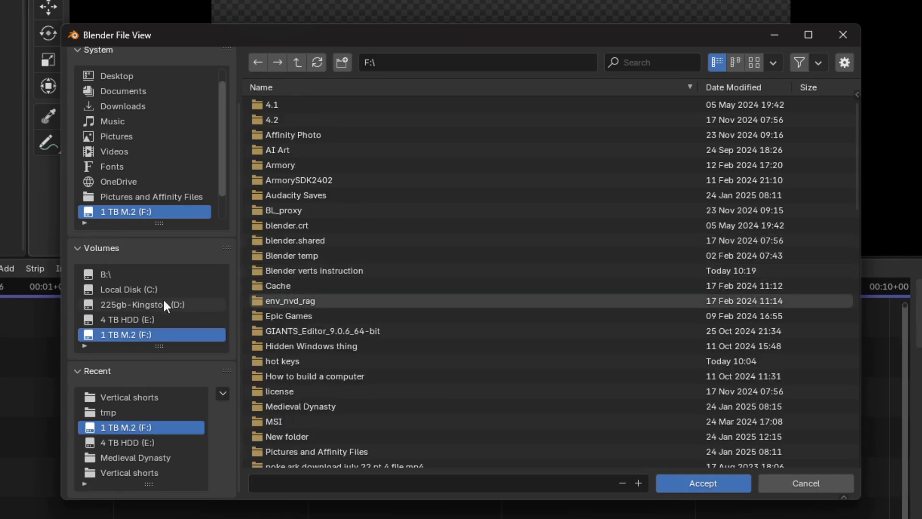
left_click(145, 288)
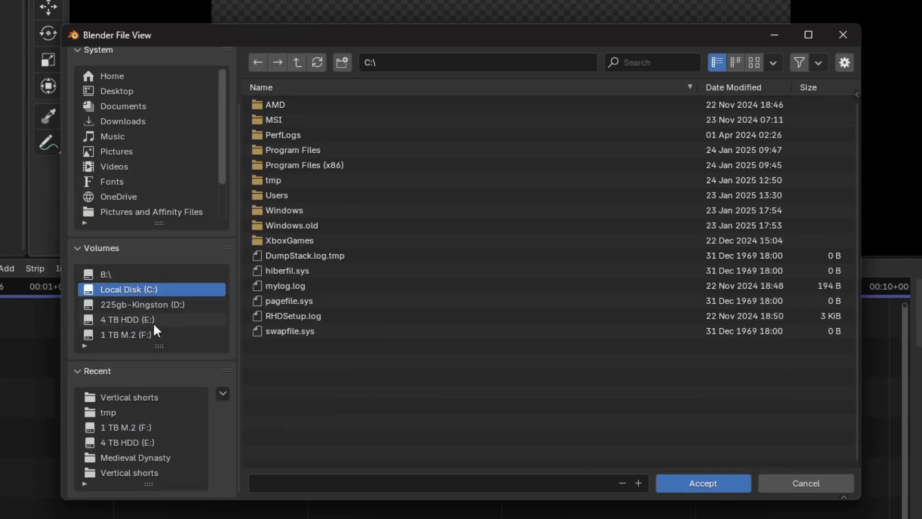
left_click(146, 167)
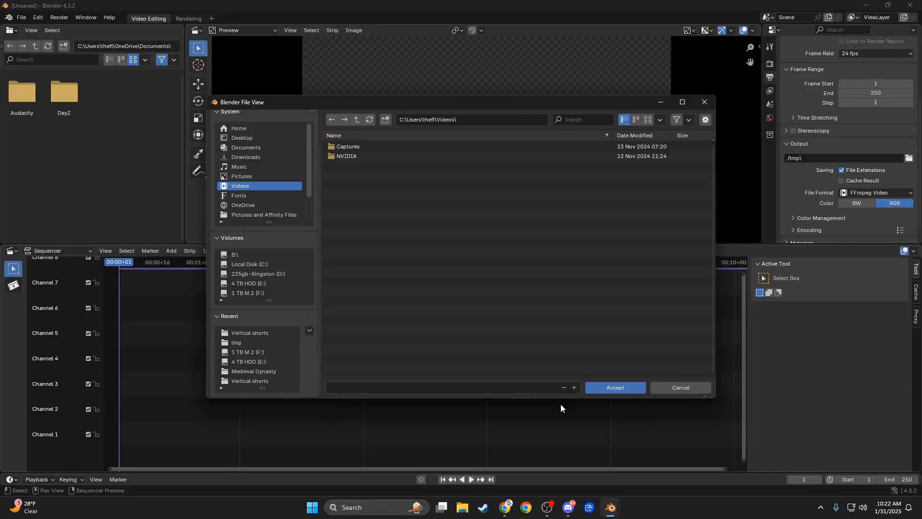
left_click(701, 482)
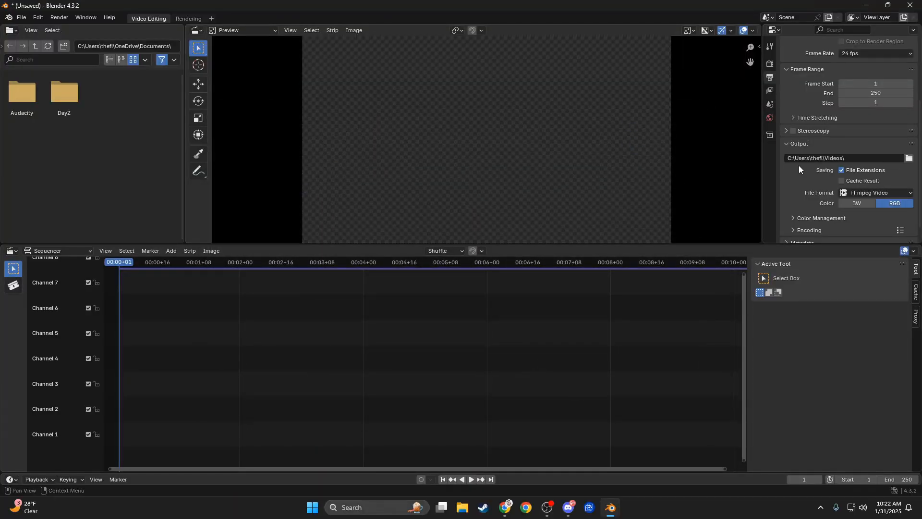
Set the output resolution to 1080 px in X and 1920 px in Y for a vertical video.
scroll(802, 190, "down", 1)
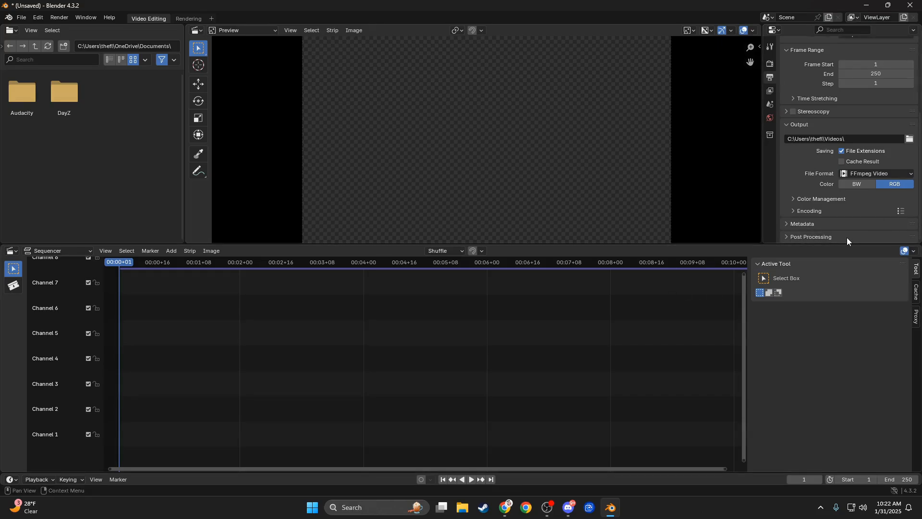
scroll(806, 188, "up", 6)
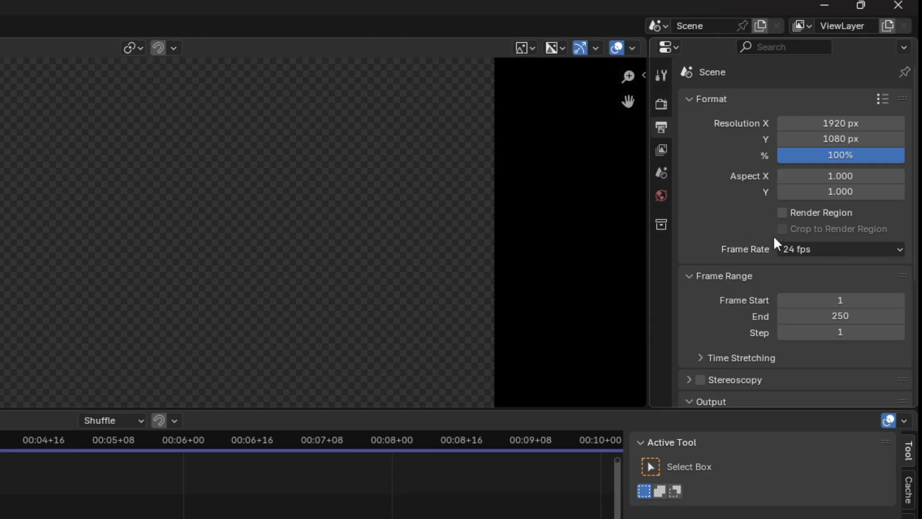
scroll(752, 226, "down", 6)
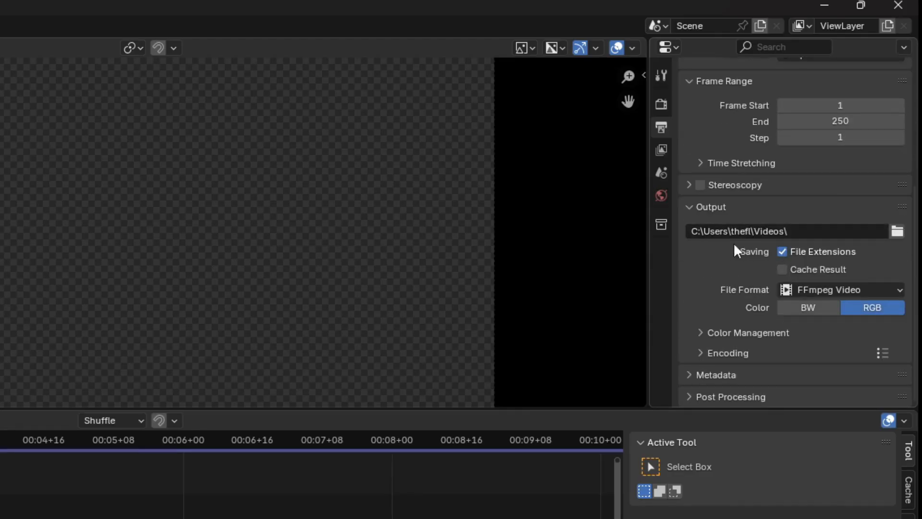
scroll(734, 244, "up", 6)
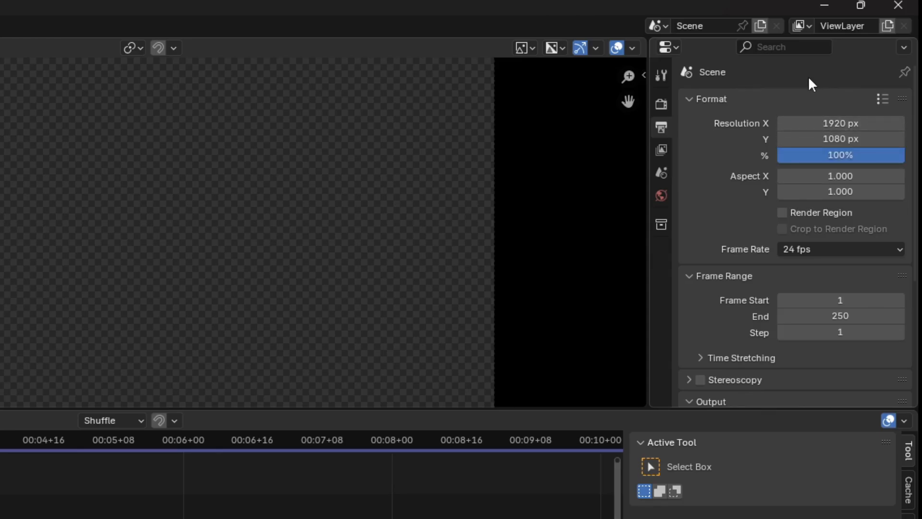
left_click(814, 121)
type("10")
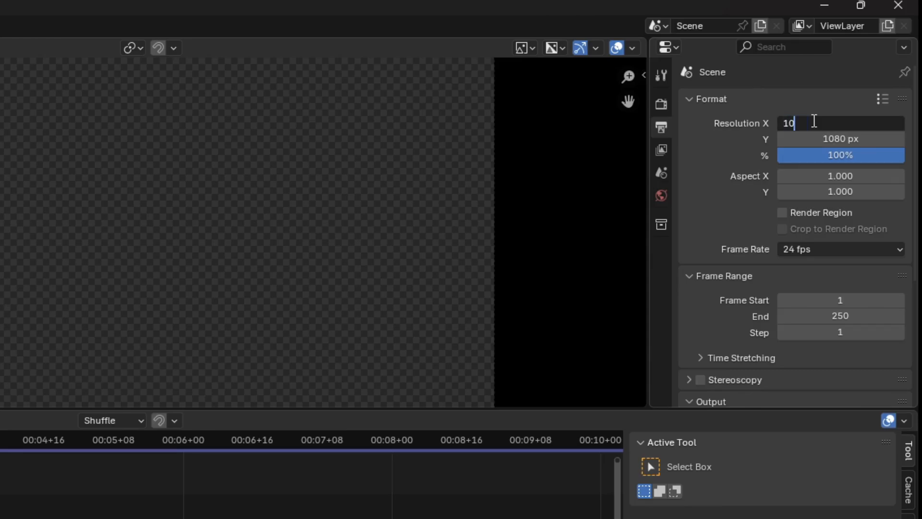
type("80")
key("Return")
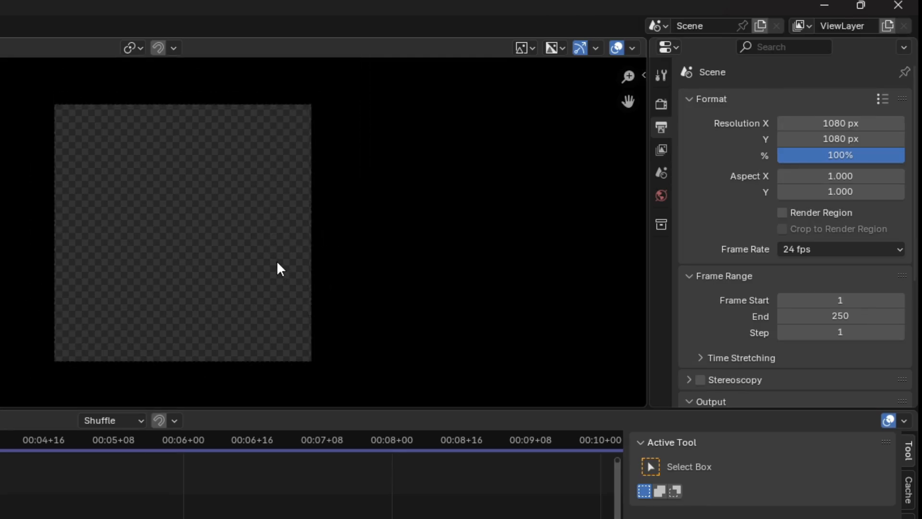
left_click(823, 139)
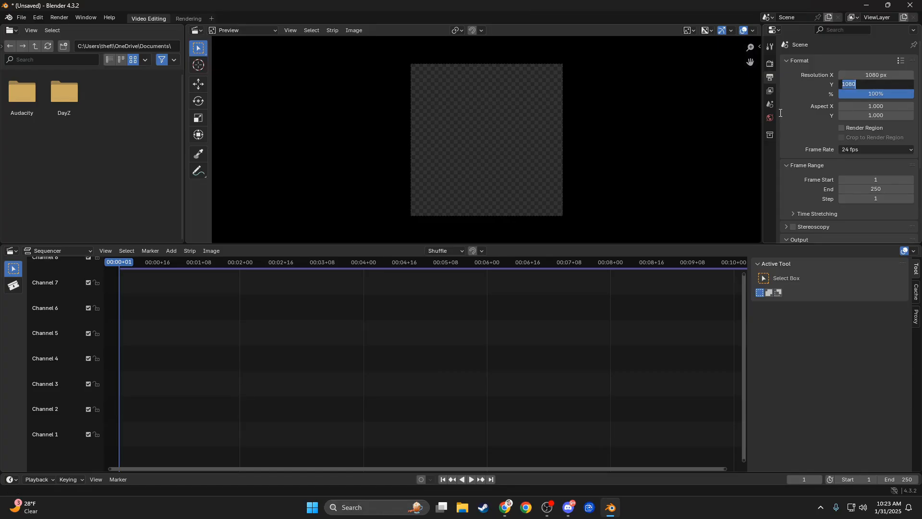
type("1920")
key("Return")
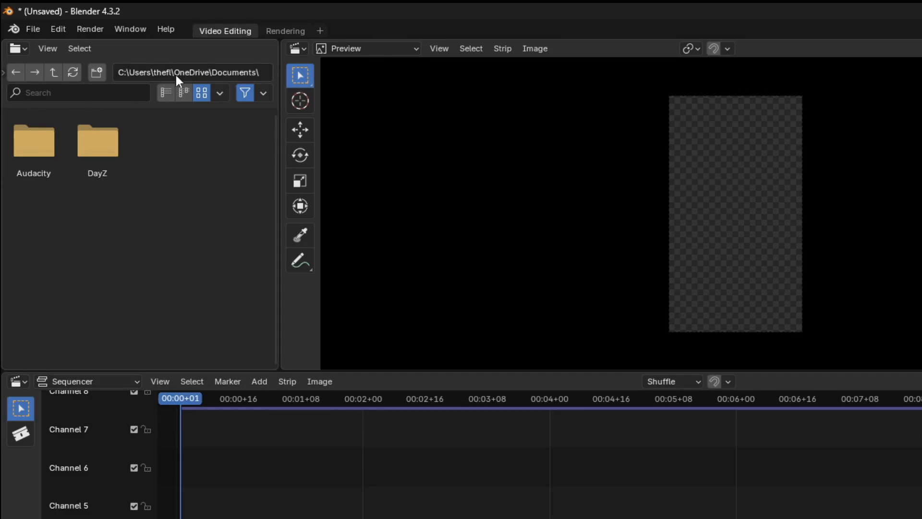
Show the file browser's location sidebar, open the 1 TB M.2 (F:) drive and widen the file browser area.
left_click(3, 73)
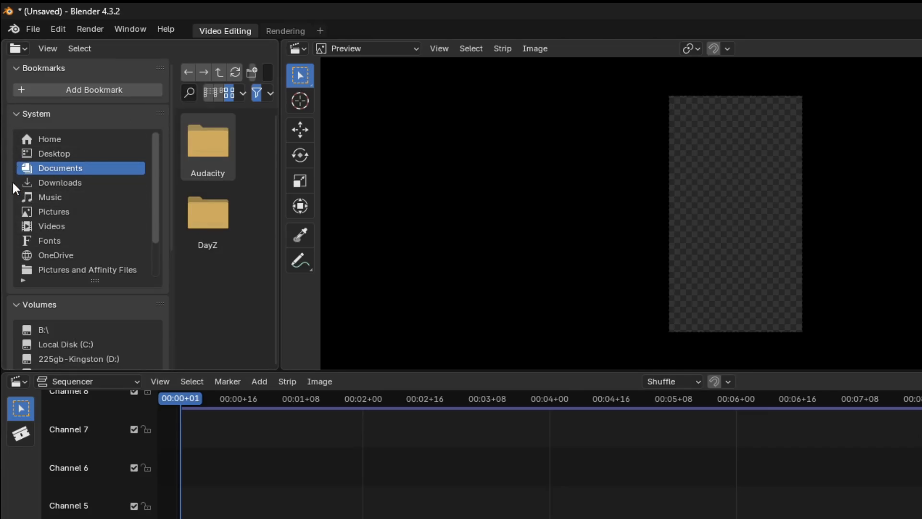
scroll(13, 183, "down", 3)
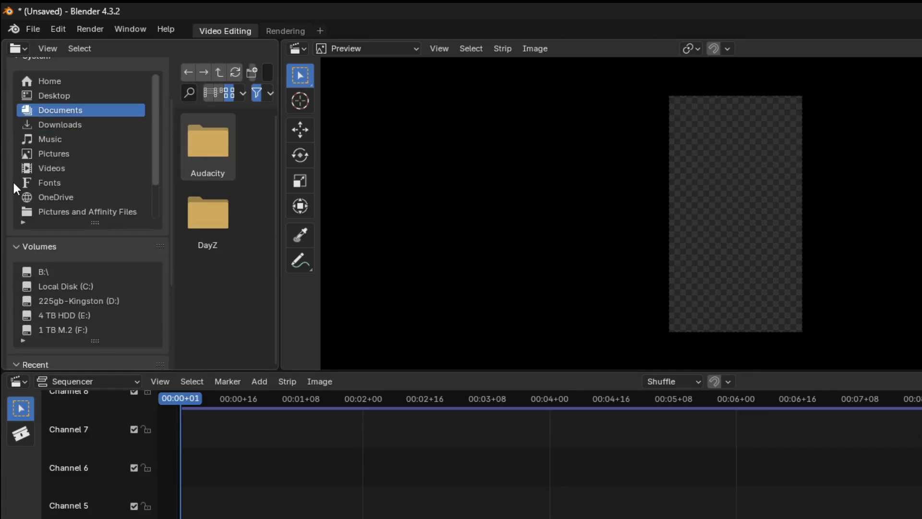
left_click(77, 328)
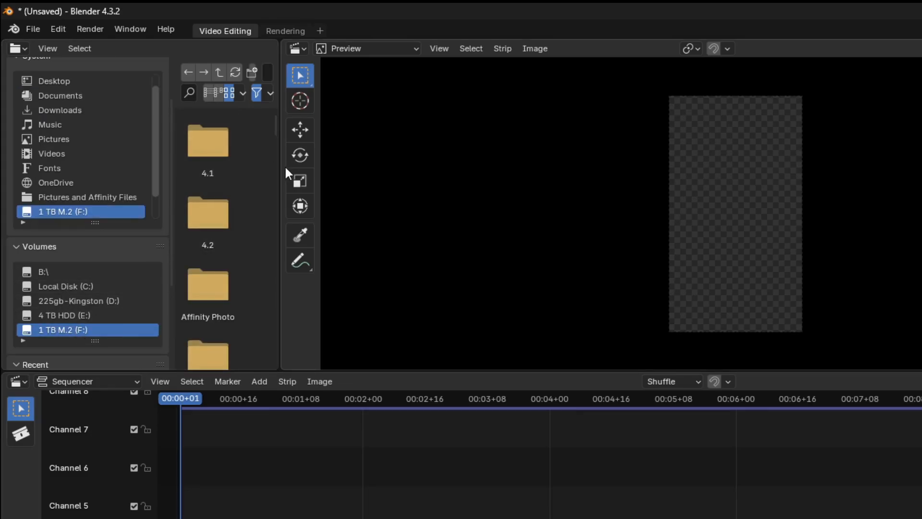
left_click_drag(281, 231, 566, 163)
Open the Vertical shorts folder on the F: drive and look through its video clips.
scroll(339, 105, "down", 5)
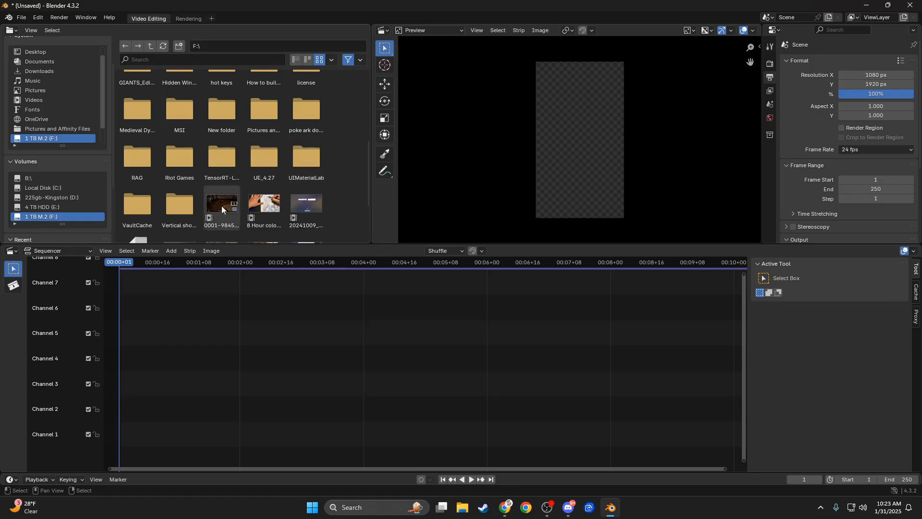
double_click(176, 201)
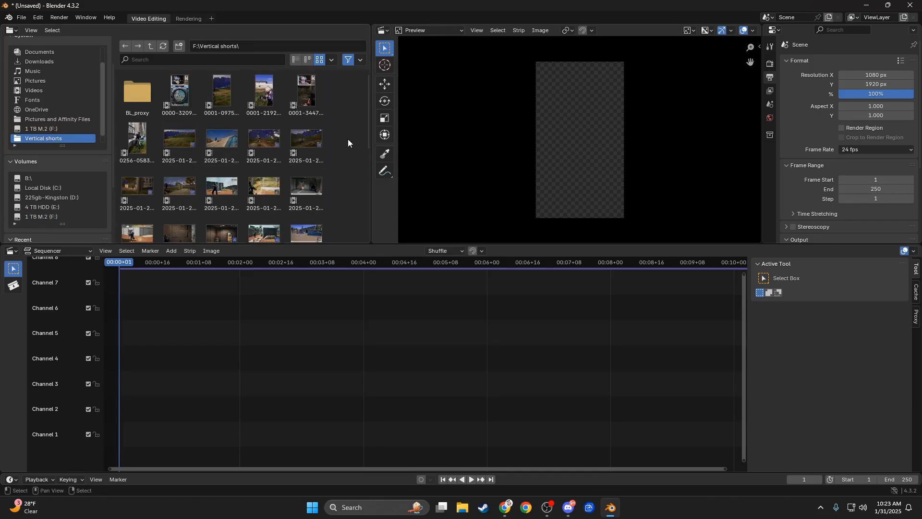
scroll(332, 134, "down", 1)
scroll(333, 135, "up", 1)
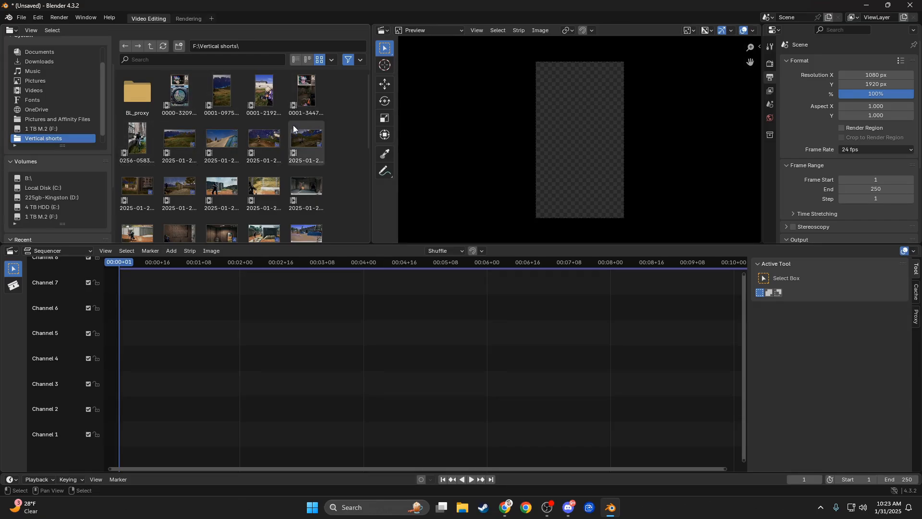
scroll(338, 161, "down", 1)
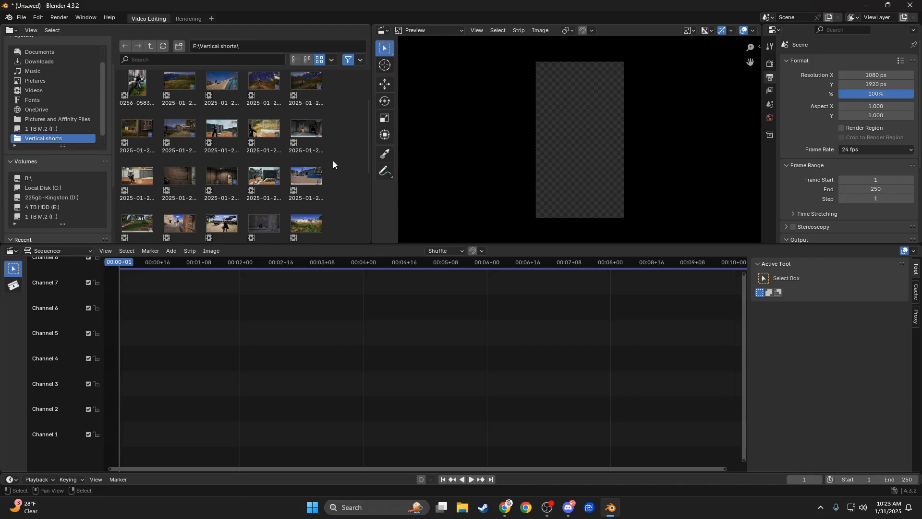
scroll(333, 162, "down", 1)
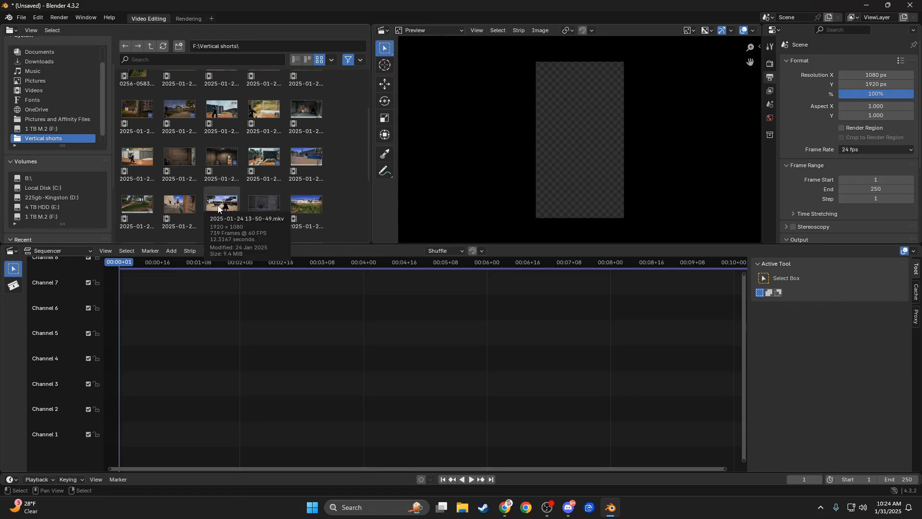
left_click_drag(218, 208, 130, 379)
scroll(305, 294, "down", 10)
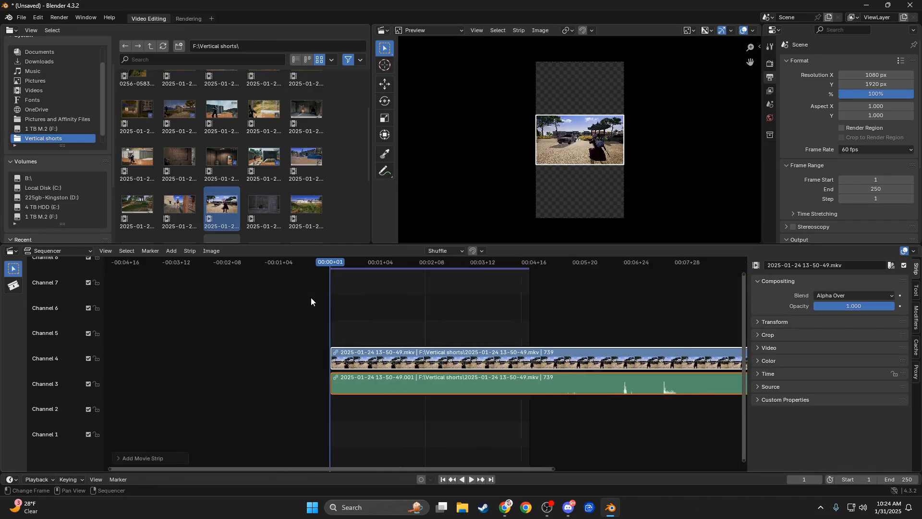
scroll(474, 369, "down", 1)
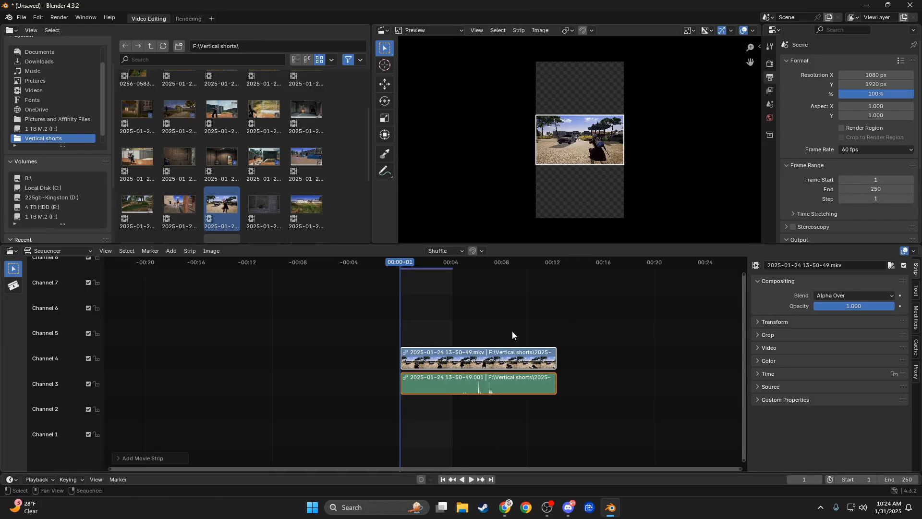
scroll(519, 339, "down", 10)
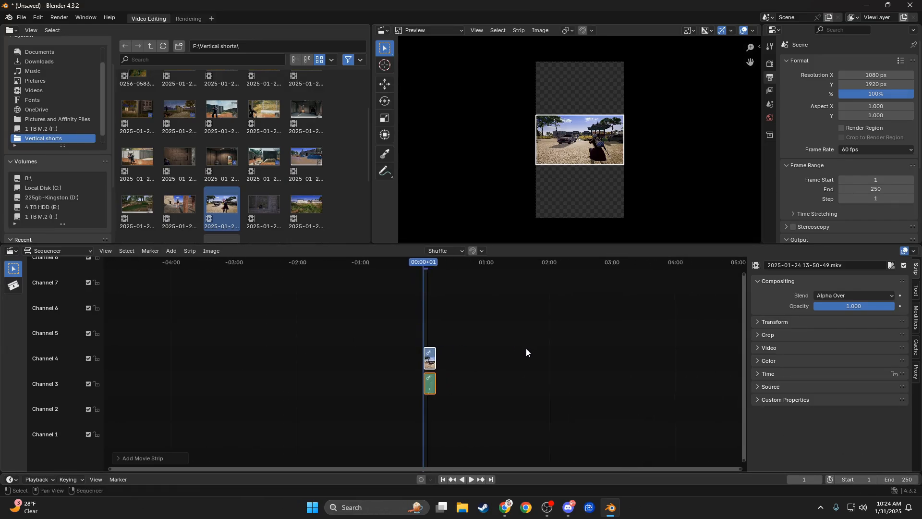
scroll(518, 355, "down", 3)
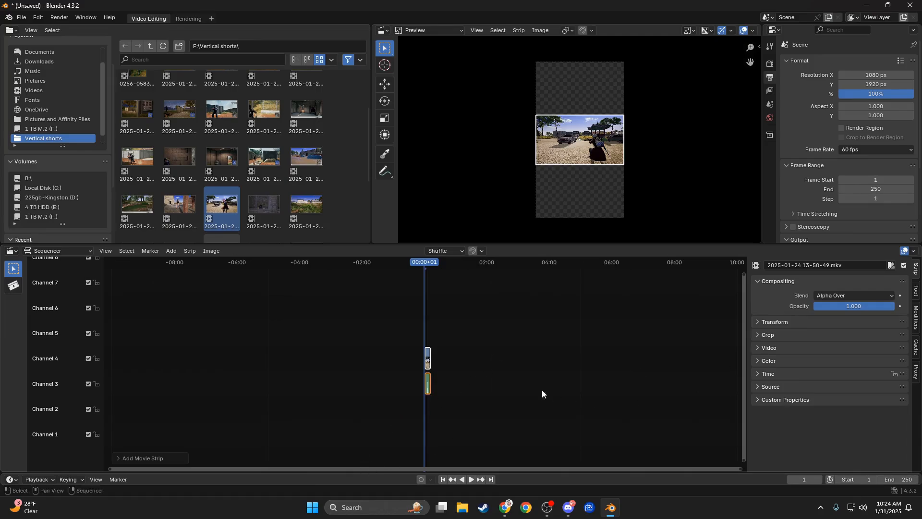
scroll(441, 389, "up", 15)
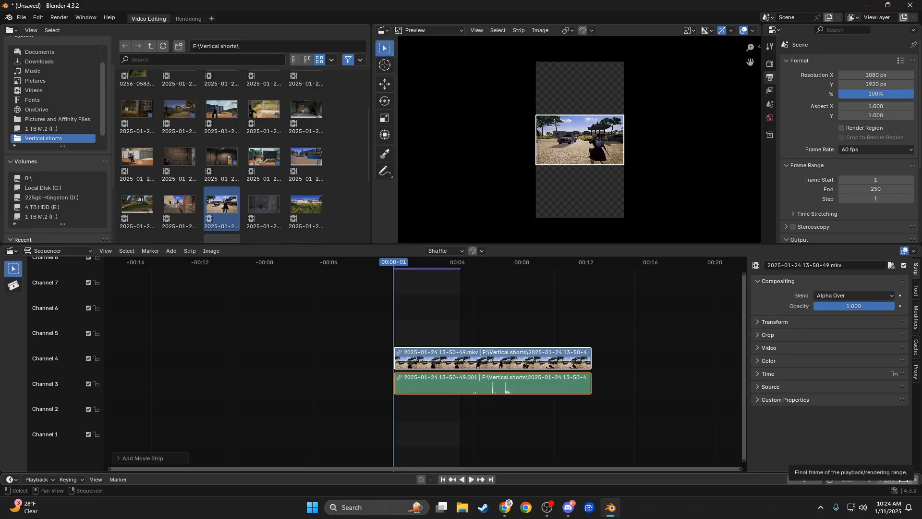
Set the final frame of the playback range to the maximum, 1048574.
left_click(902, 479)
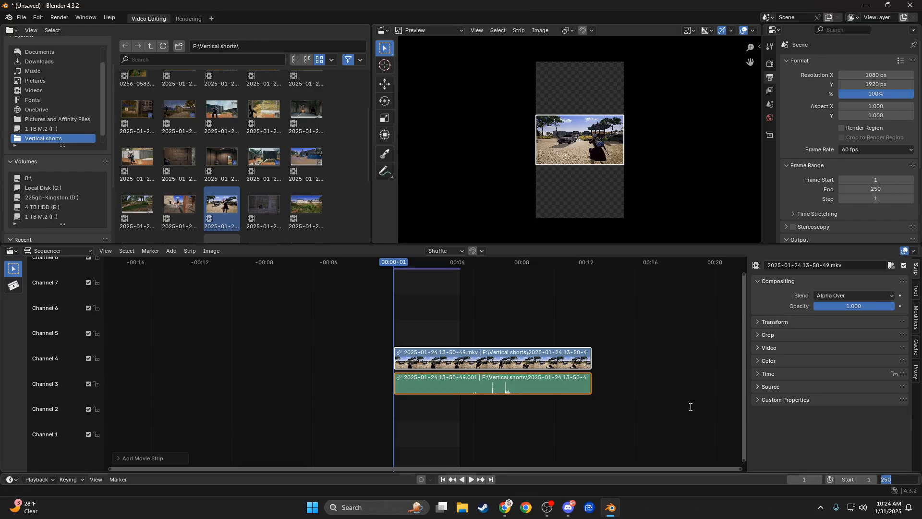
type("0000000000")
key("Return")
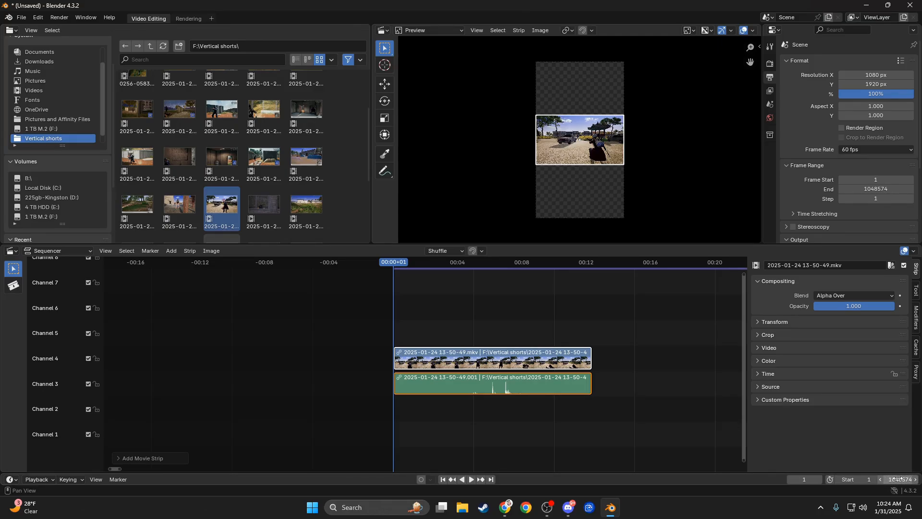
Examine how far the extended playback range reaches on the timeline and how the clip sits in the vertical preview frame.
scroll(678, 383, "down", 6)
scroll(679, 387, "down", 10)
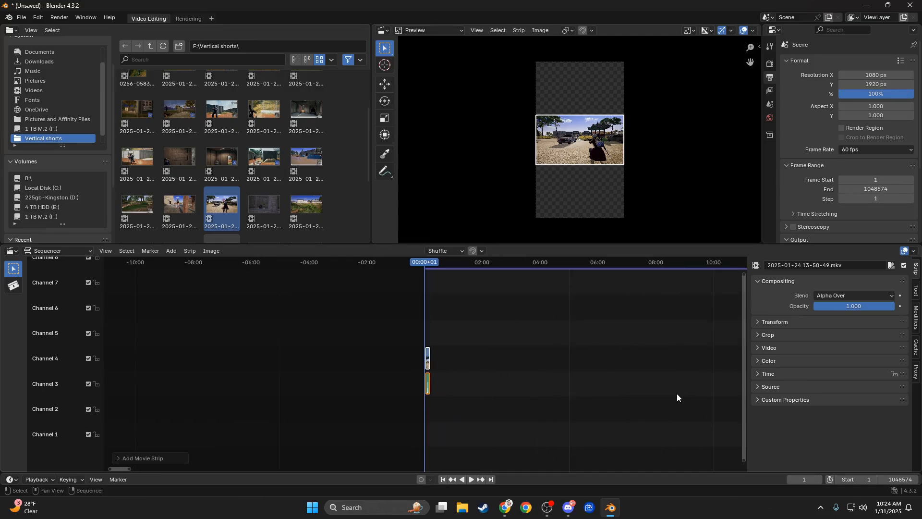
middle_click_drag(677, 401, 216, 383)
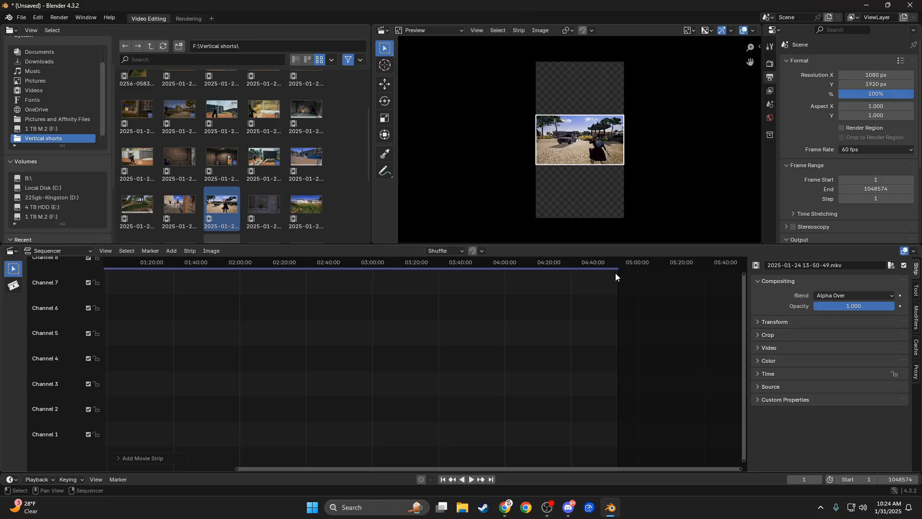
middle_click_drag(209, 373, 566, 364)
scroll(356, 399, "up", 6)
scroll(396, 411, "up", 14)
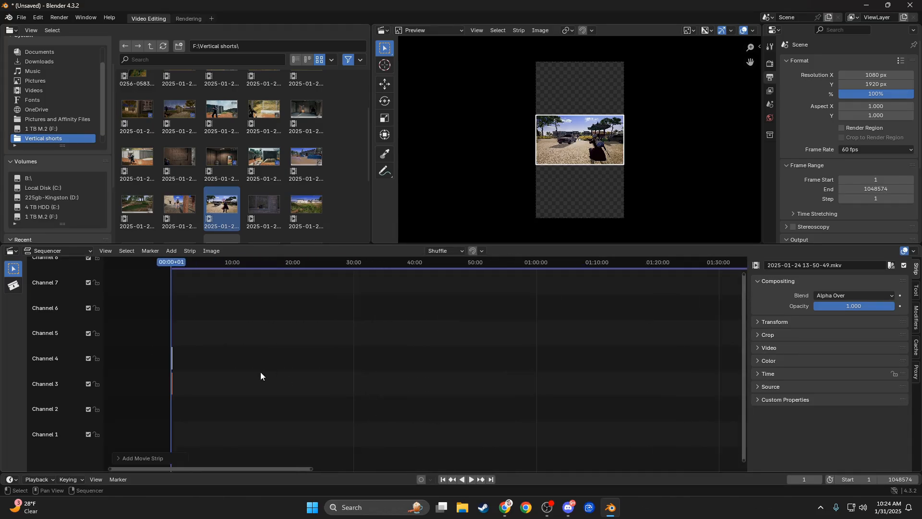
middle_click_drag(216, 373, 681, 384)
scroll(499, 395, "up", 13)
scroll(523, 393, "up", 10)
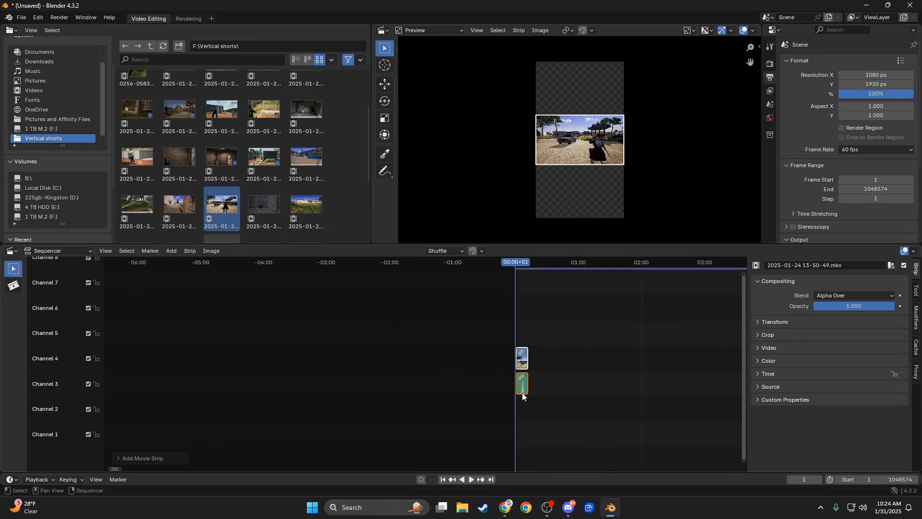
middle_click_drag(566, 390, 428, 362)
scroll(417, 376, "up", 5)
scroll(417, 376, "up", 3)
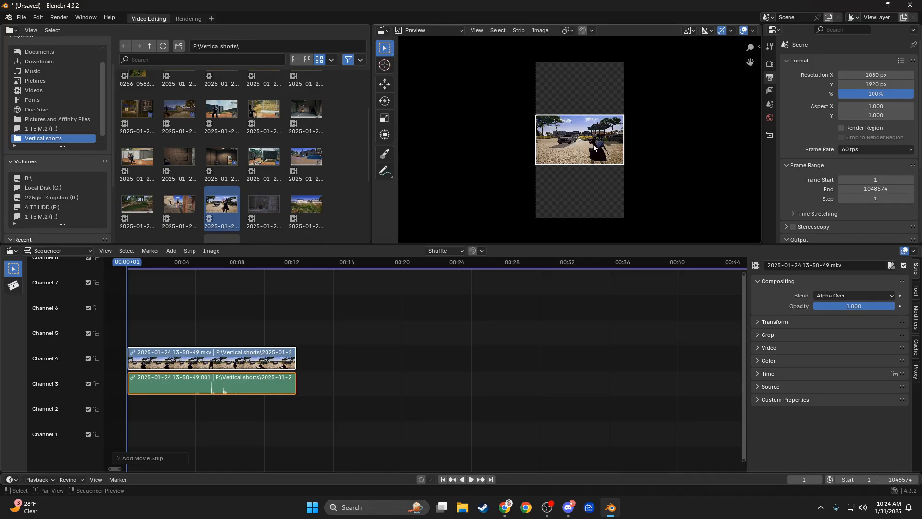
scroll(598, 148, "up", 4)
scroll(600, 149, "up", 2)
scroll(600, 149, "down", 5)
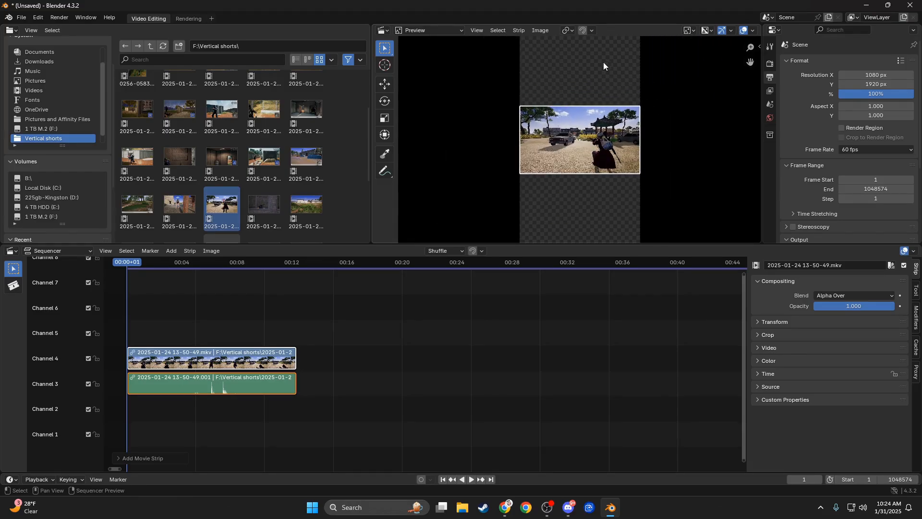
scroll(518, 176, "down", 1)
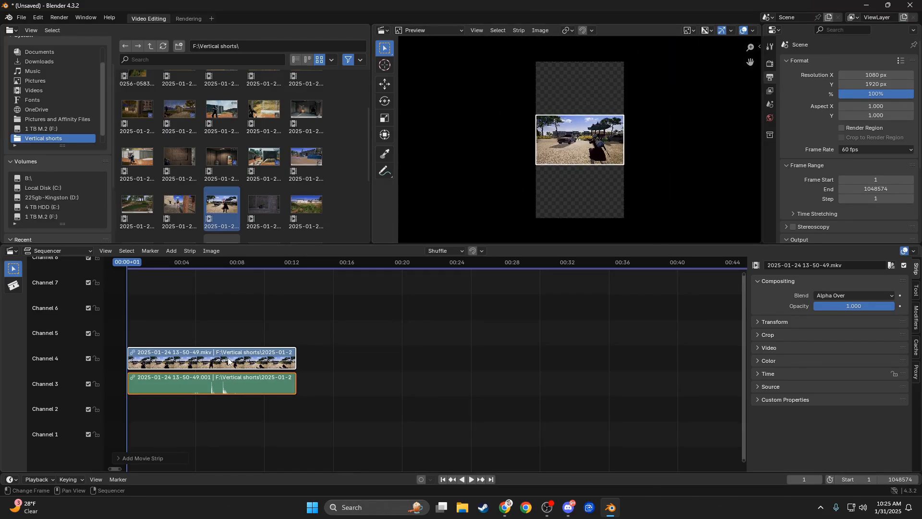
Turn on snapping in the sequencer and slide the linked video and audio strips so they start exactly at the playhead.
middle_click_drag(182, 319, 312, 290)
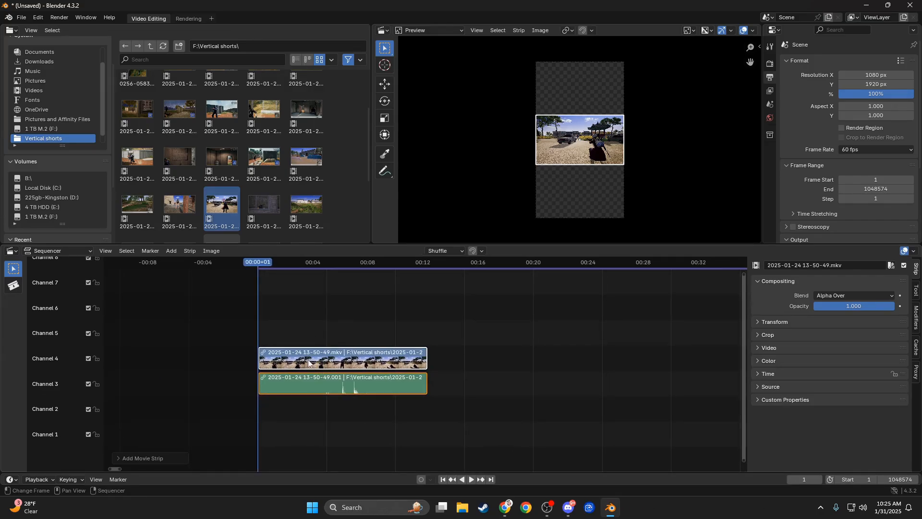
mouse_move(333, 363)
left_mouse_down()
mouse_move(392, 313)
mouse_move(375, 367)
mouse_move(327, 367)
mouse_move(335, 370)
left_mouse_up()
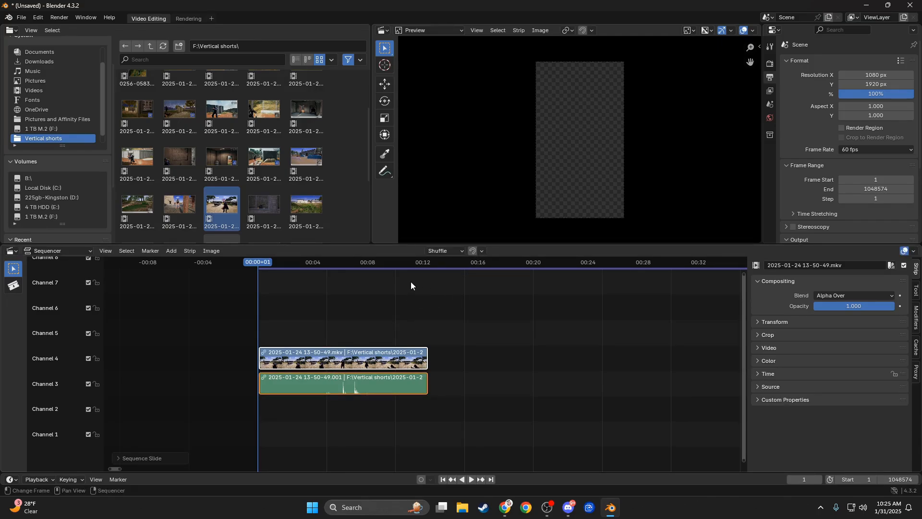
left_click(474, 252)
mouse_move(352, 364)
left_mouse_down()
mouse_move(342, 361)
mouse_move(350, 363)
left_mouse_up()
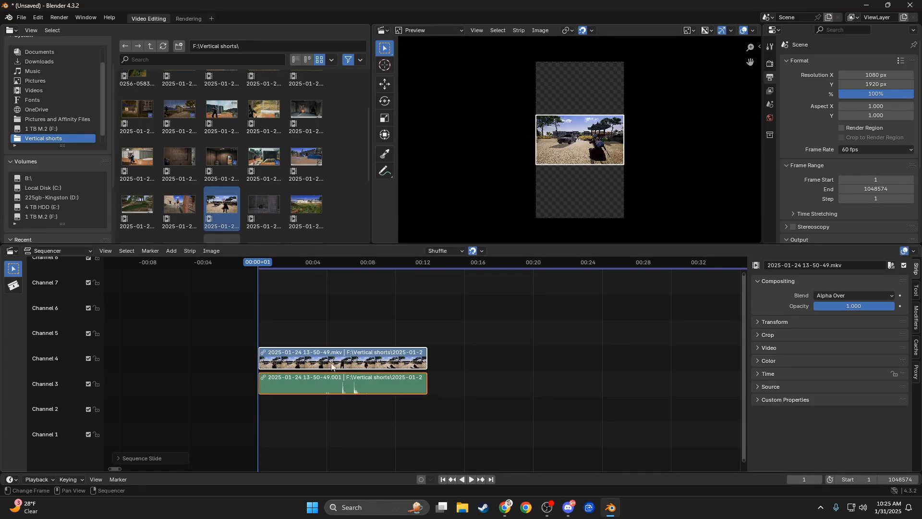
left_click(361, 329)
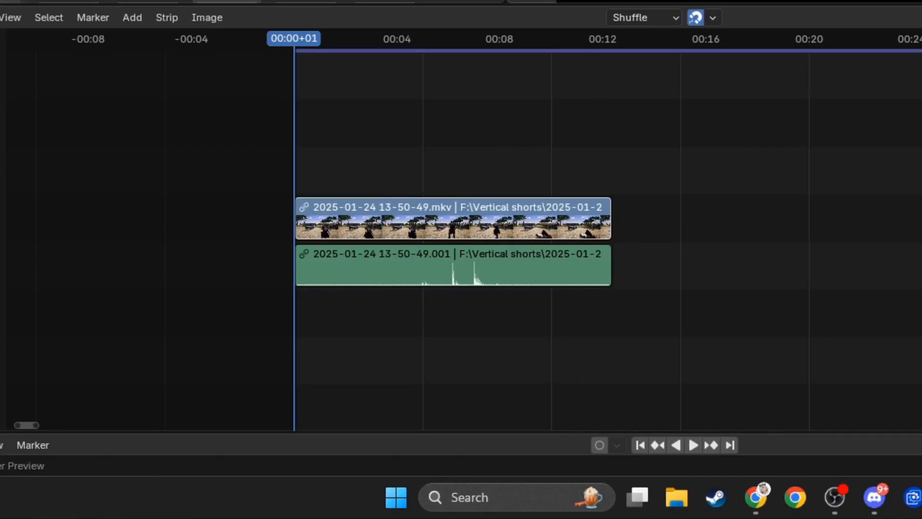
Disconnect the video strip from its audio strip and slide the video strip on its own.
right_click(367, 261)
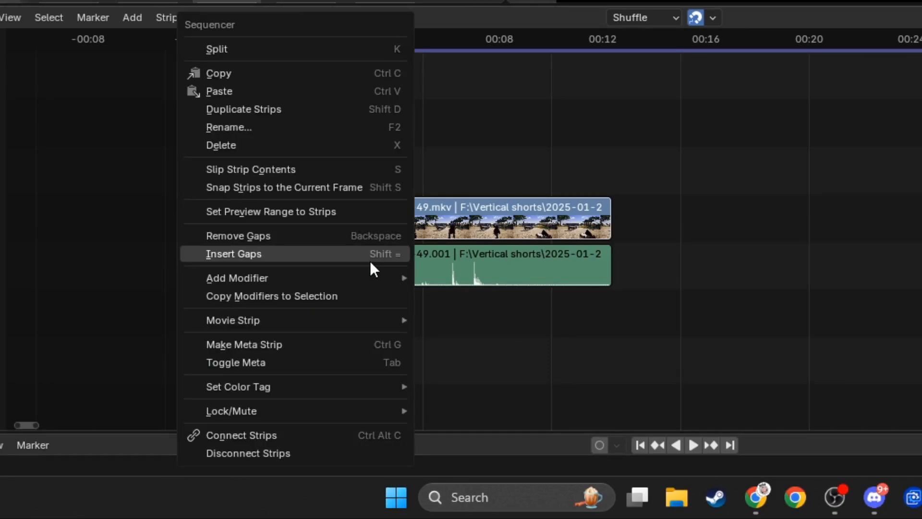
mouse_move(332, 422)
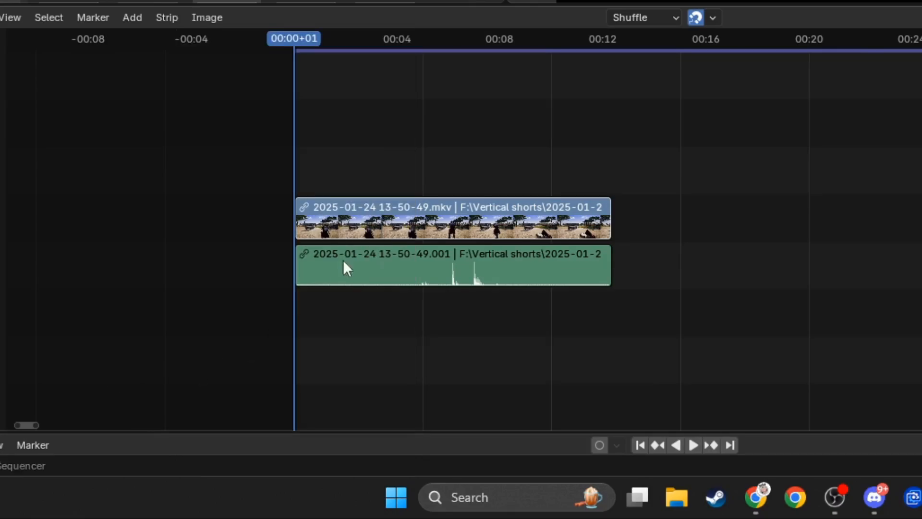
right_click(333, 204)
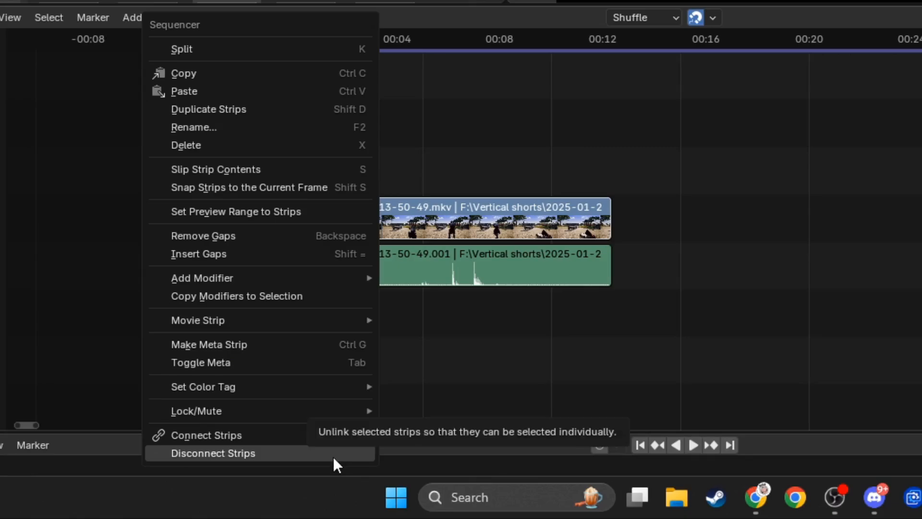
left_click(307, 452)
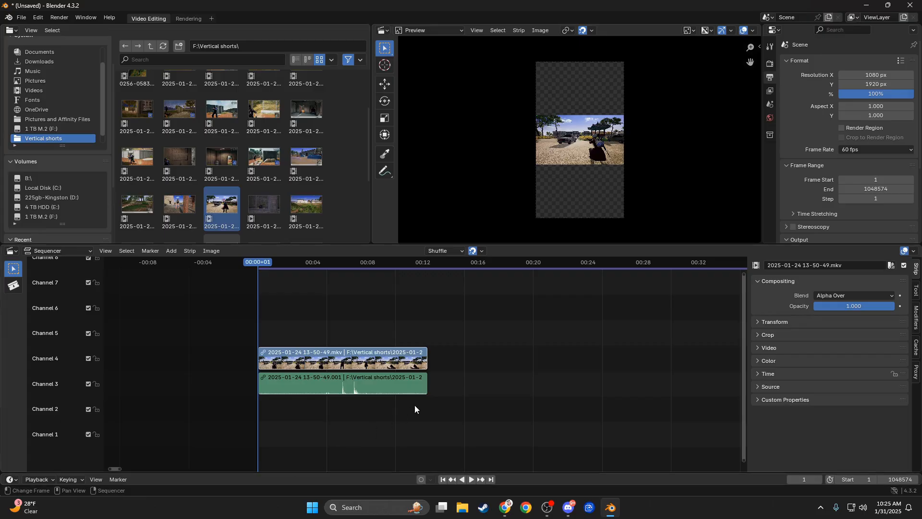
left_click(299, 363)
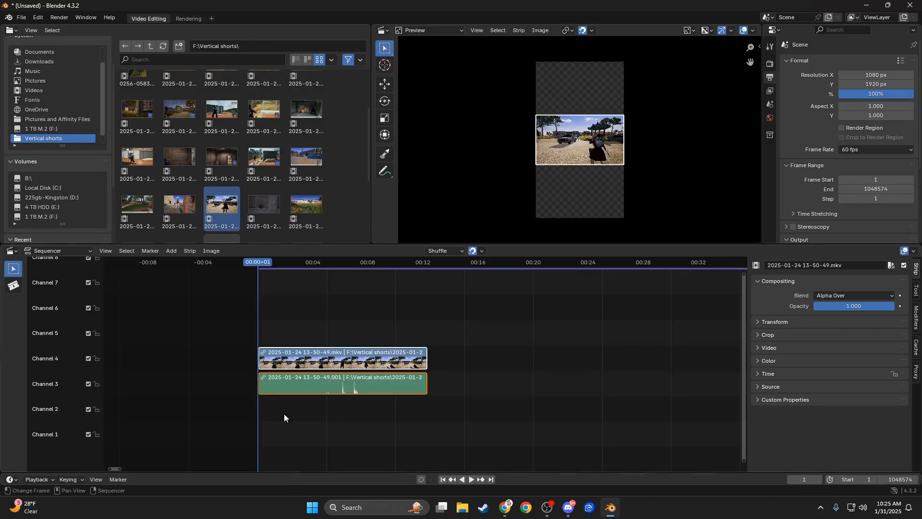
right_click(308, 373)
left_click(281, 369)
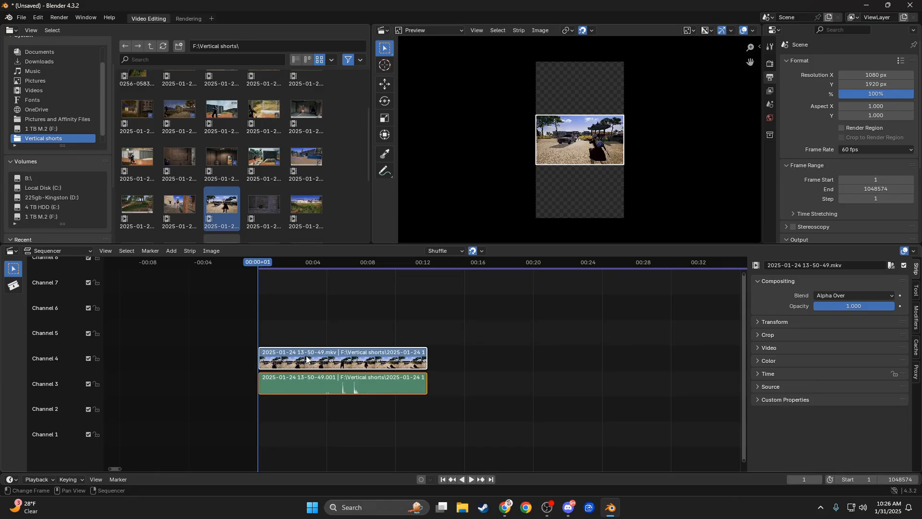
mouse_move(307, 364)
left_mouse_down()
mouse_move(346, 341)
mouse_move(295, 366)
mouse_move(327, 331)
mouse_move(331, 305)
mouse_move(339, 348)
mouse_move(453, 322)
mouse_move(319, 350)
mouse_move(312, 362)
left_mouse_up()
left_click(340, 288)
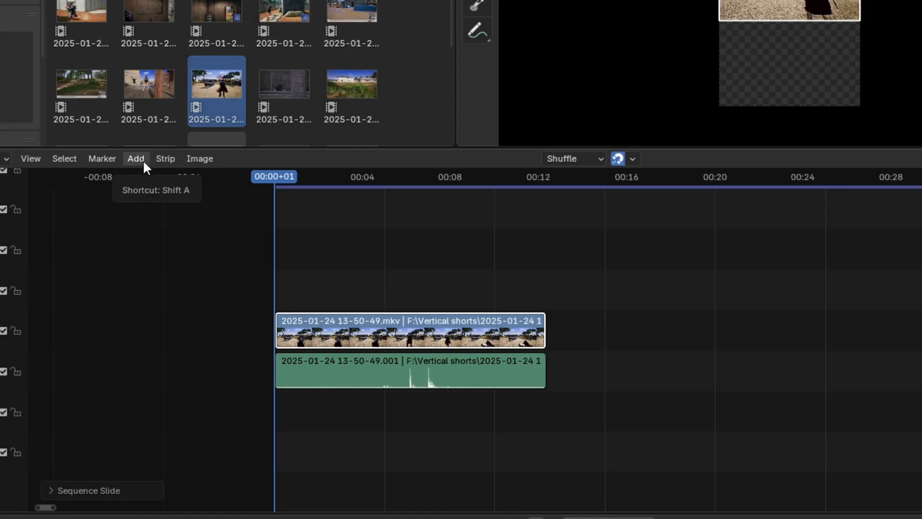
Add a Transform effect strip to the selected video strip.
left_click(142, 159)
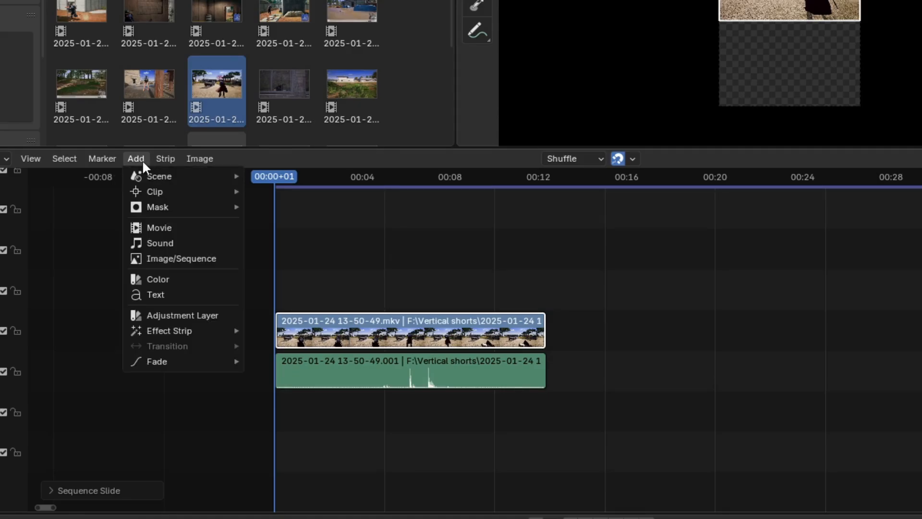
mouse_move(199, 335)
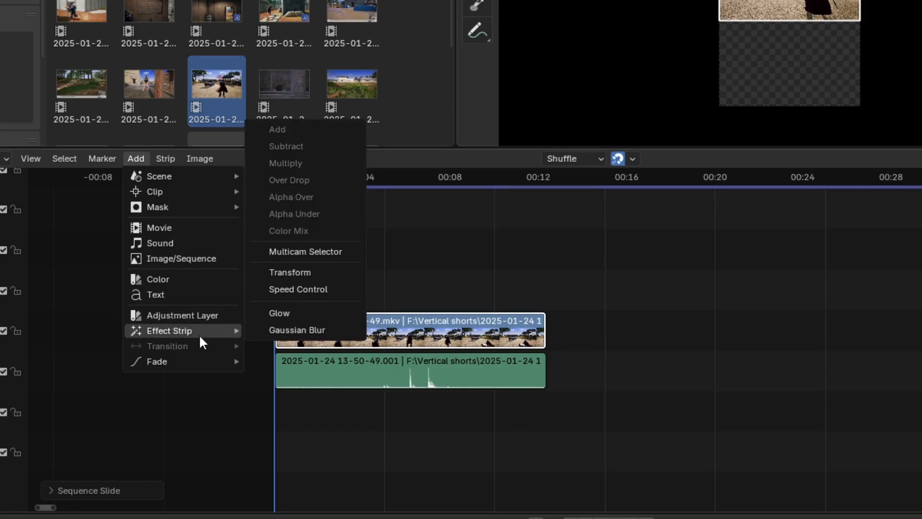
left_click(316, 270)
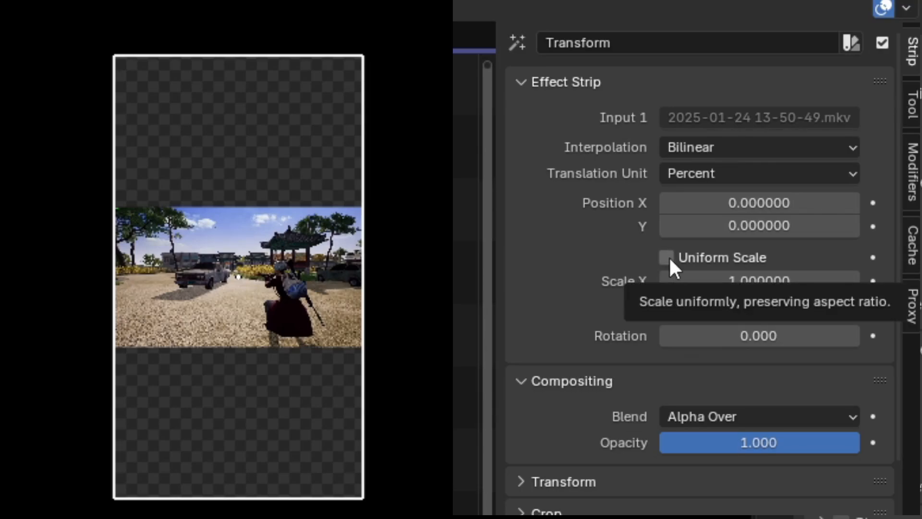
Enable Uniform Scale on the Transform strip, set its scale to 3.16, and scrub the timeline to preview the framing.
left_click_drag(762, 279, 848, 278)
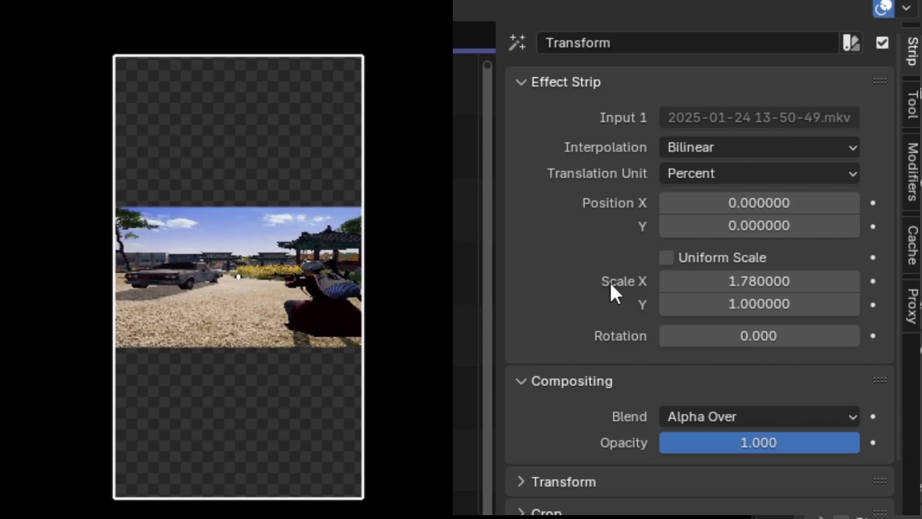
key("ctrl+z")
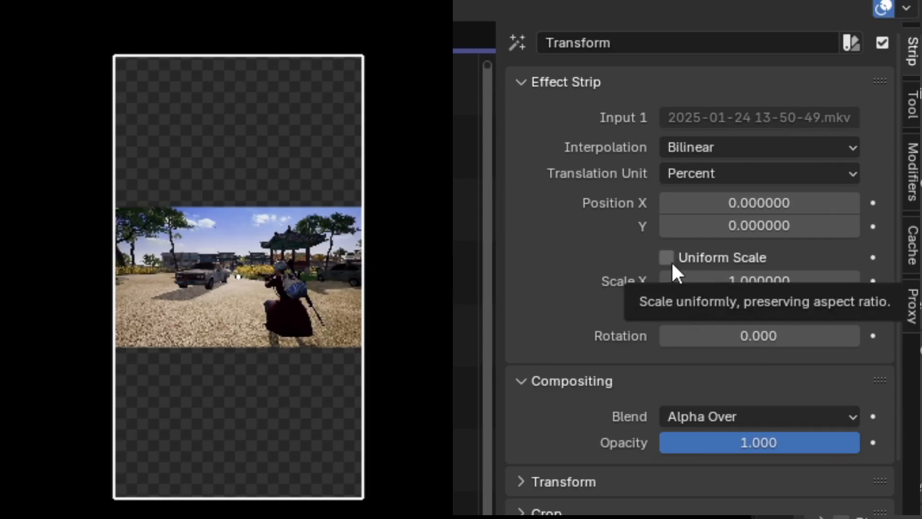
left_click(668, 258)
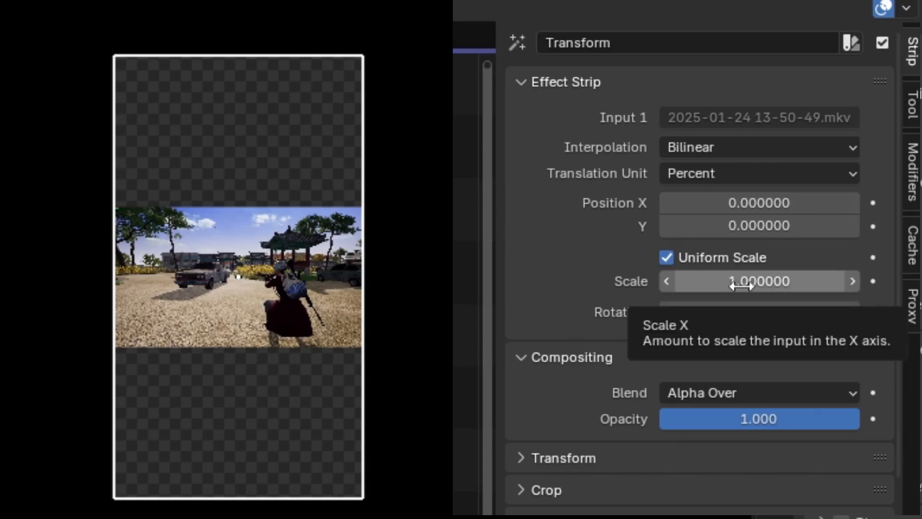
left_click_drag(741, 286, 920, 286)
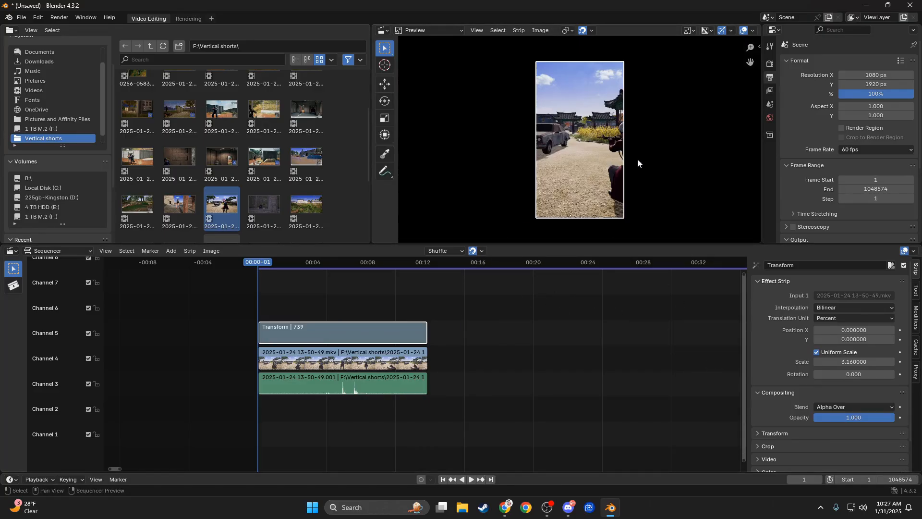
mouse_move(263, 265)
left_mouse_down()
mouse_move(361, 268)
mouse_move(258, 271)
left_mouse_up()
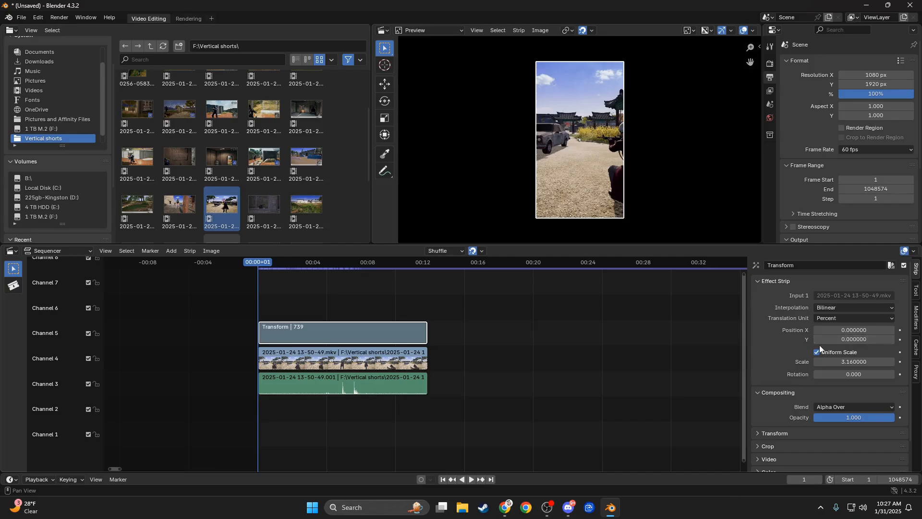
scroll(801, 355, "down", 2)
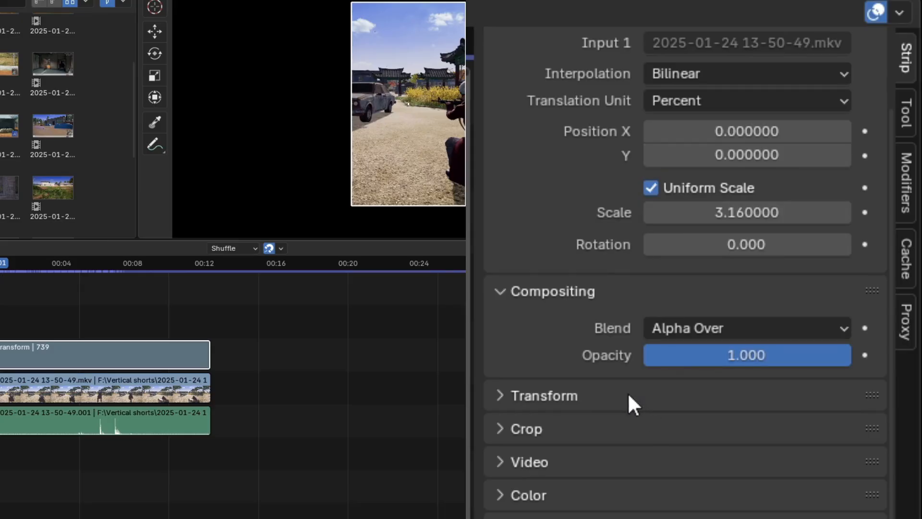
Expand the Transform strip's own Transform settings and select the video strip on channel 4.
left_click(807, 403)
scroll(608, 292, "down", 5)
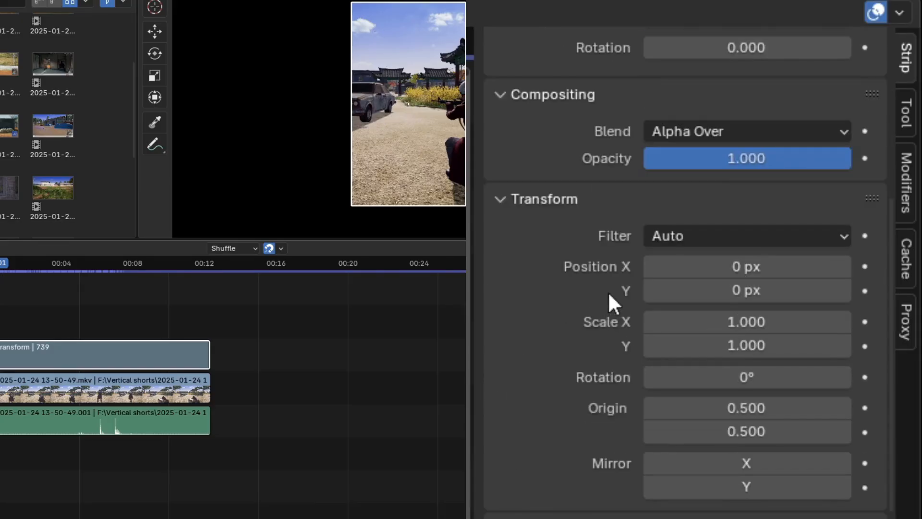
left_click(159, 391)
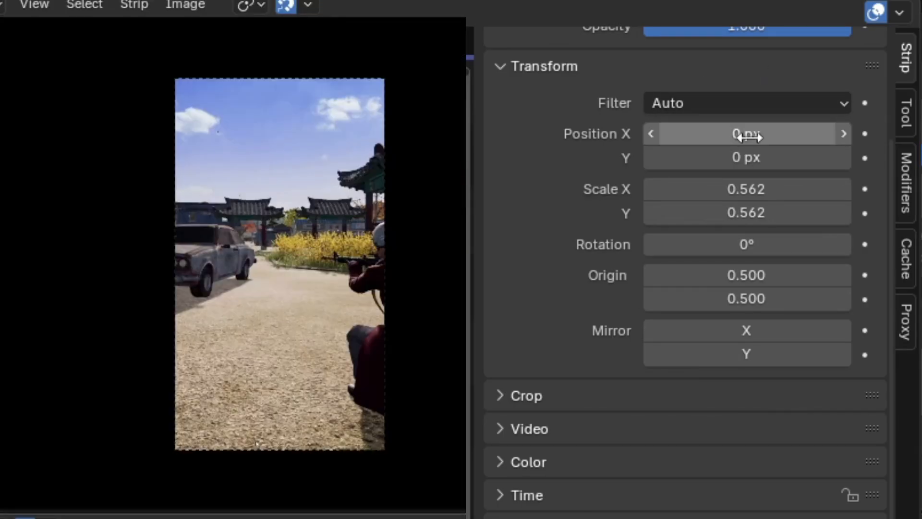
Try shifting the video strip sideways with Position X values between -7 and 27 px, stepping it down to 11 px.
mouse_move(758, 136)
left_mouse_down()
mouse_move(514, 135)
mouse_move(891, 136)
mouse_move(558, 136)
mouse_move(754, 136)
left_mouse_up()
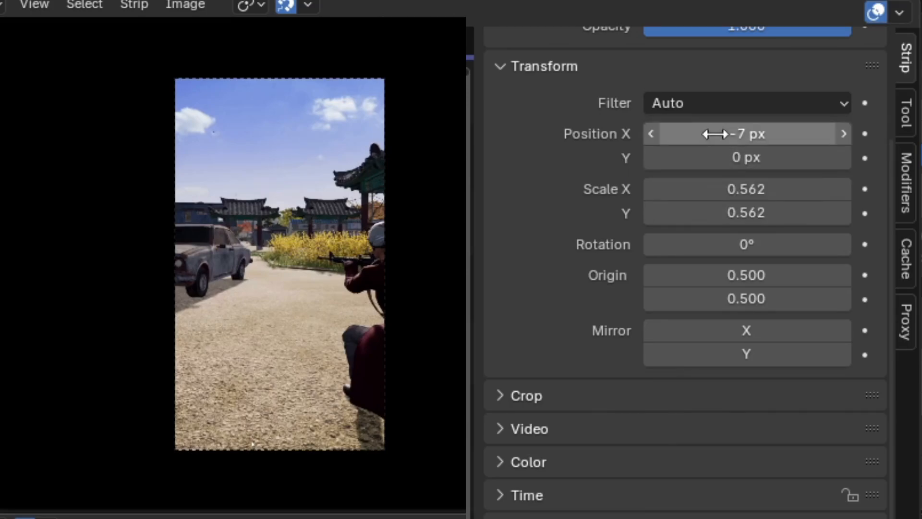
mouse_move(697, 138)
left_mouse_down()
mouse_move(738, 137)
mouse_move(713, 137)
left_mouse_up()
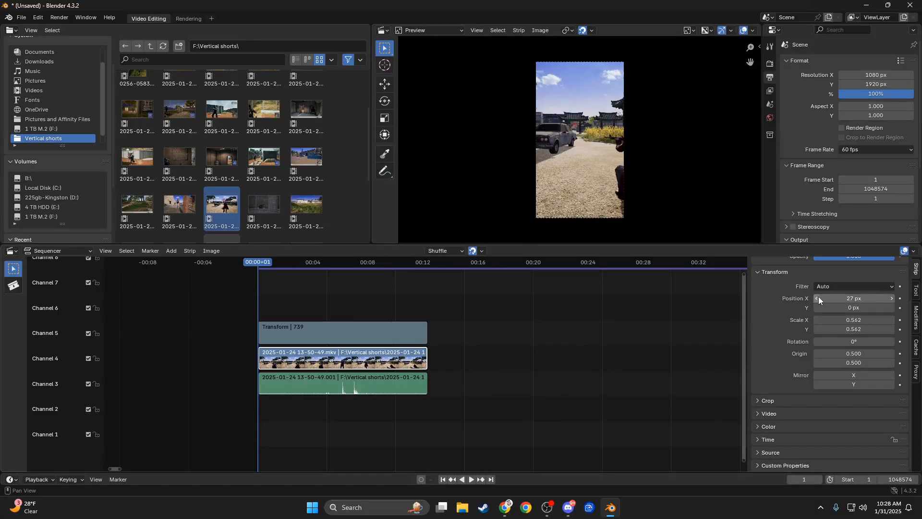
left_click(653, 134)
left_click(653, 134)
left_click(819, 298)
left_click(819, 298)
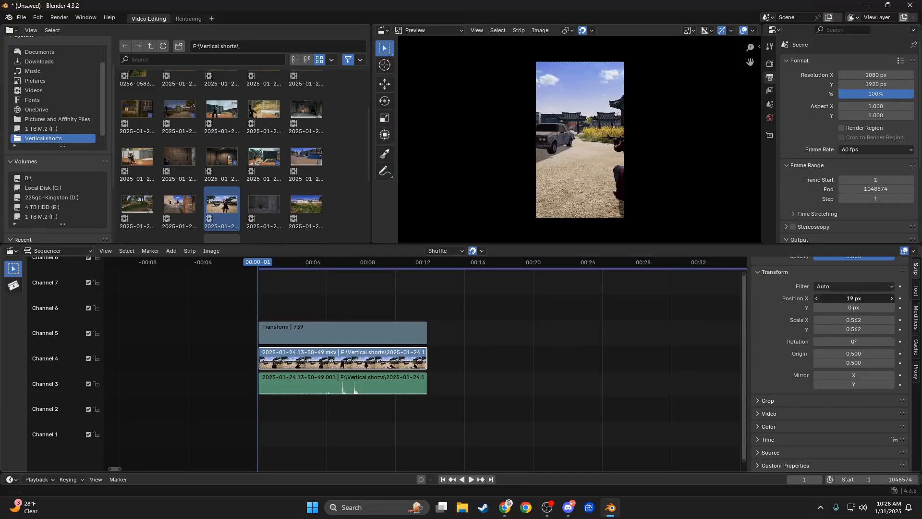
left_click(818, 298)
left_click(818, 298)
left_click(818, 298)
left_click(819, 298)
left_click(818, 298)
left_click(819, 298)
Try Position X values of 25 px, 35 px and -35 px on the video strip.
left_click(858, 298)
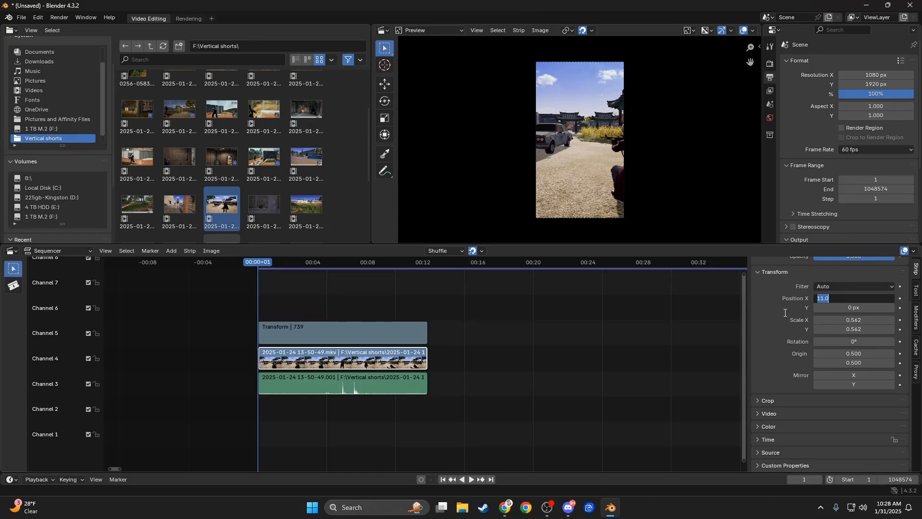
type("25")
key("Return")
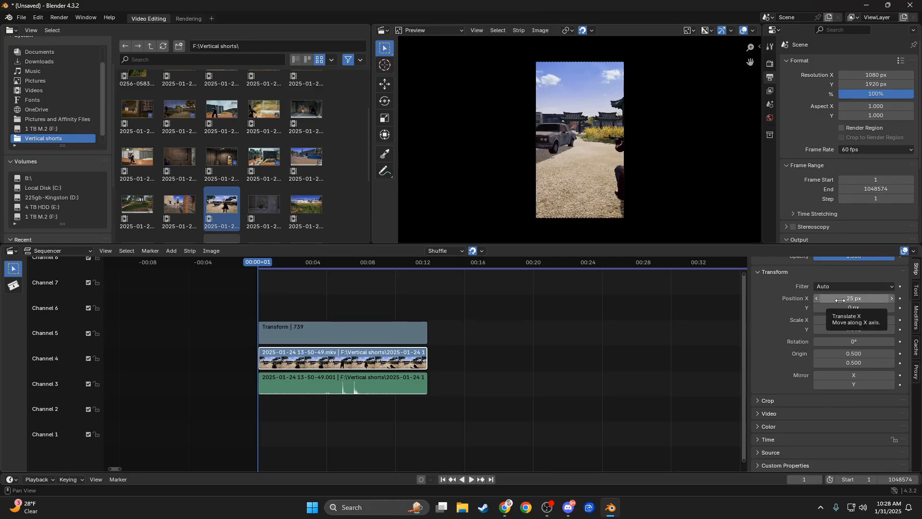
left_click_drag(840, 300, 845, 300)
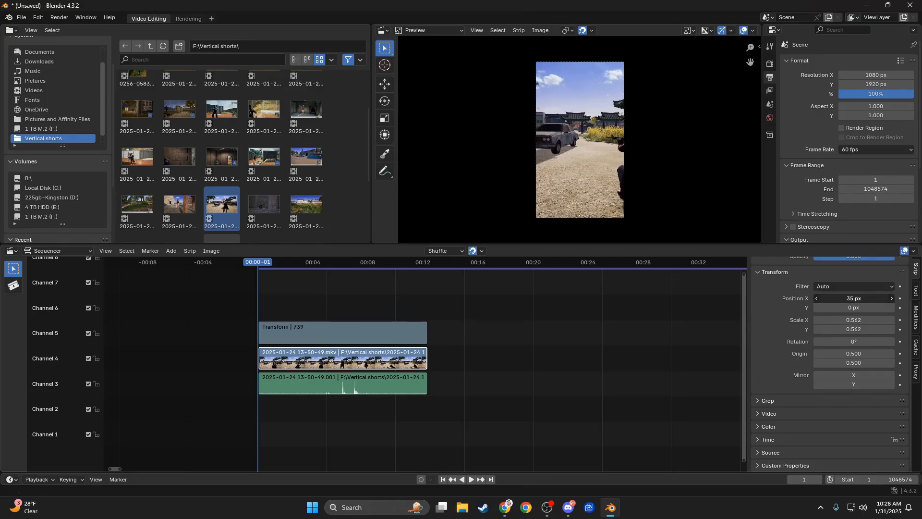
left_click(841, 300)
left_click(818, 300)
type("-")
key("Return")
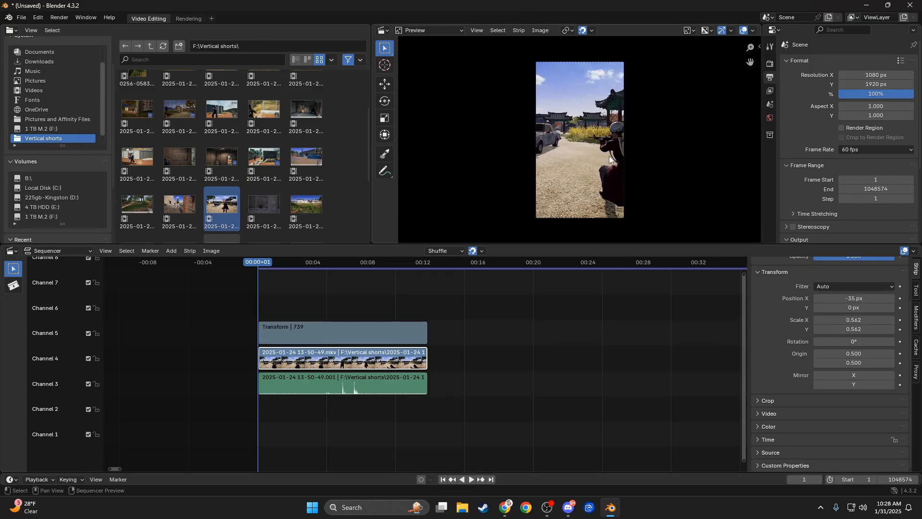
Set the video strip's Position X to -149 px, then play and scrub the clip to check the framing.
left_click_drag(854, 298, 800, 298)
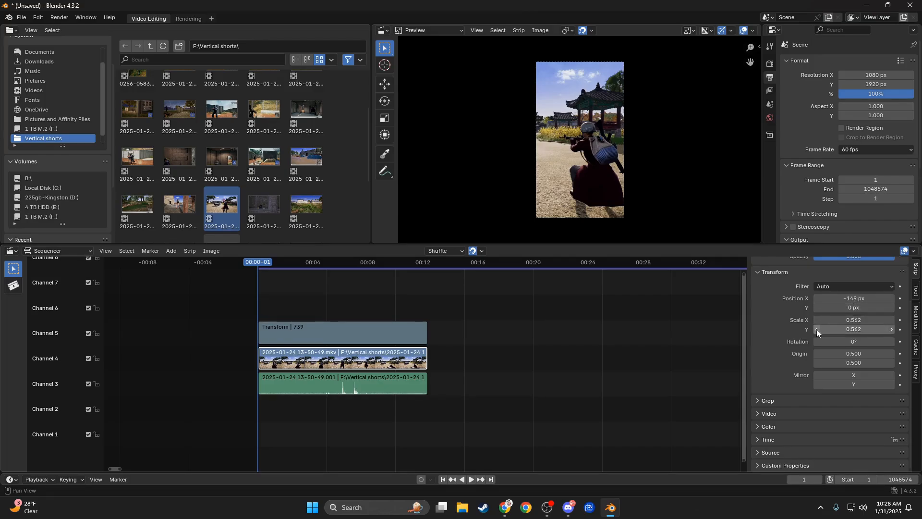
left_click(472, 479)
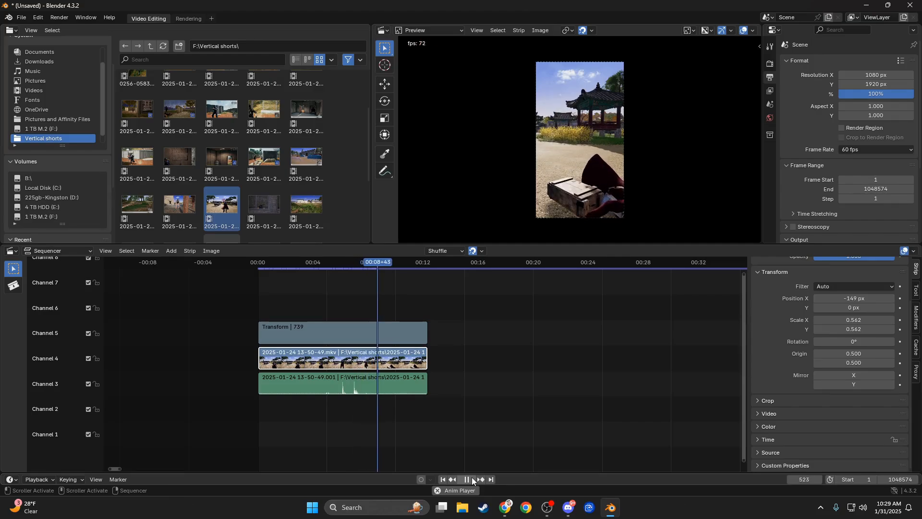
left_click(469, 479)
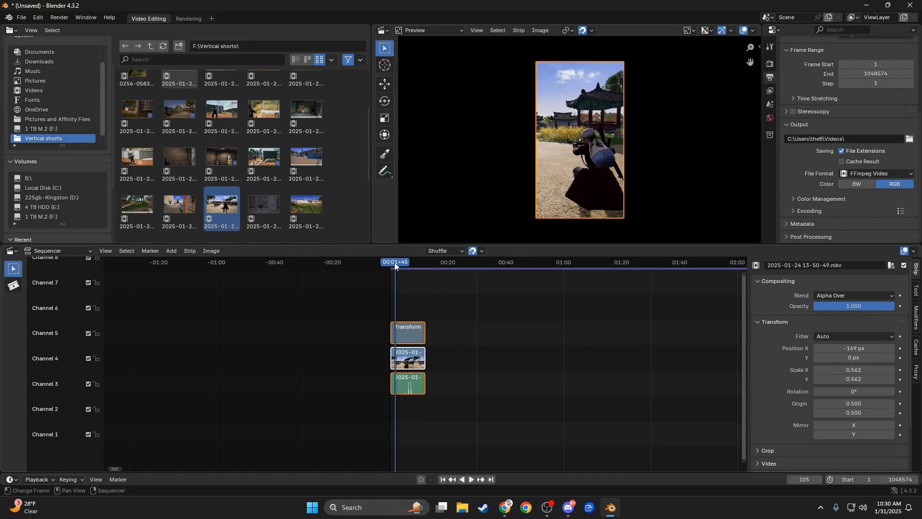
left_click_drag(394, 262, 405, 263)
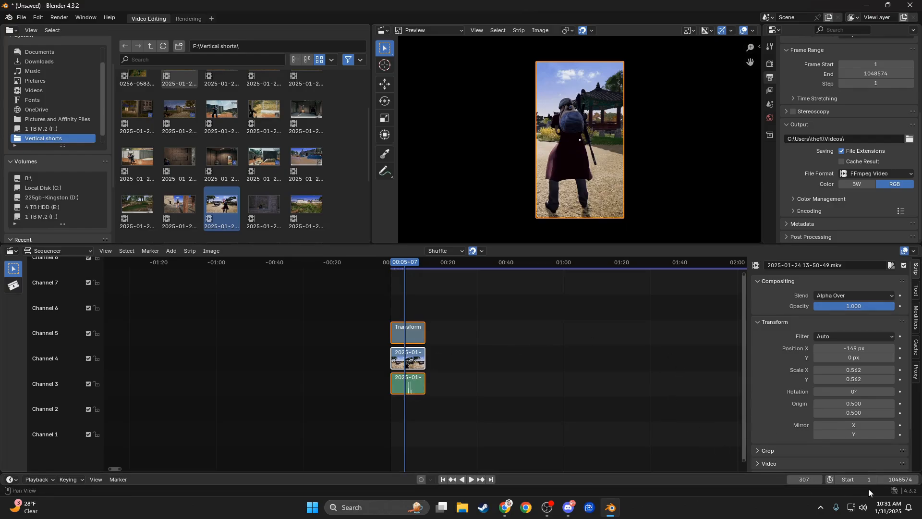
Examine how far the timeline range extends beyond the strips by moving the playhead to about 18:04.
scroll(487, 314, "down", 5)
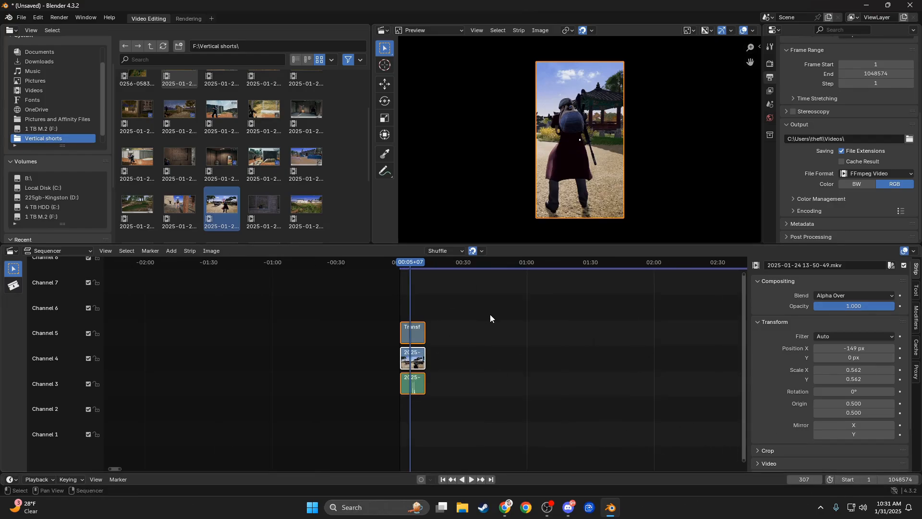
scroll(486, 315, "down", 3)
scroll(433, 287, "down", 2)
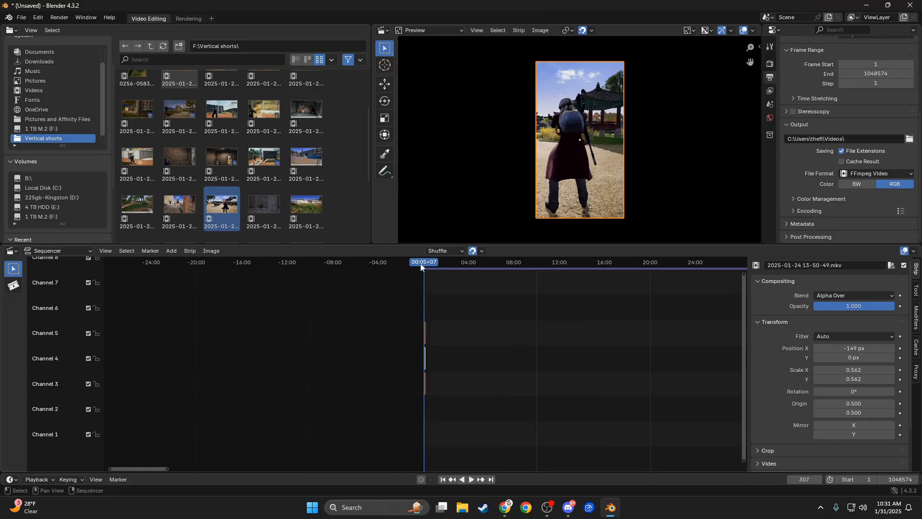
left_click_drag(420, 263, 628, 284)
scroll(701, 307, "down", 5)
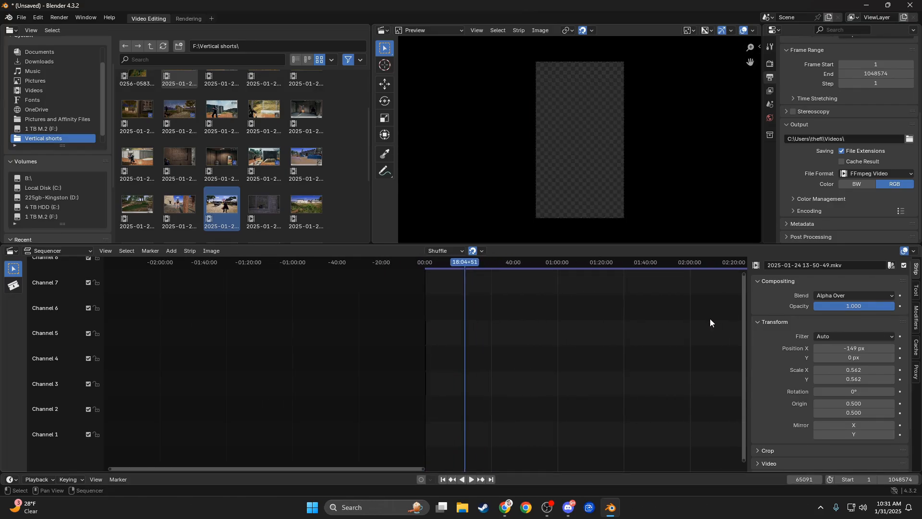
scroll(418, 362, "up", 15)
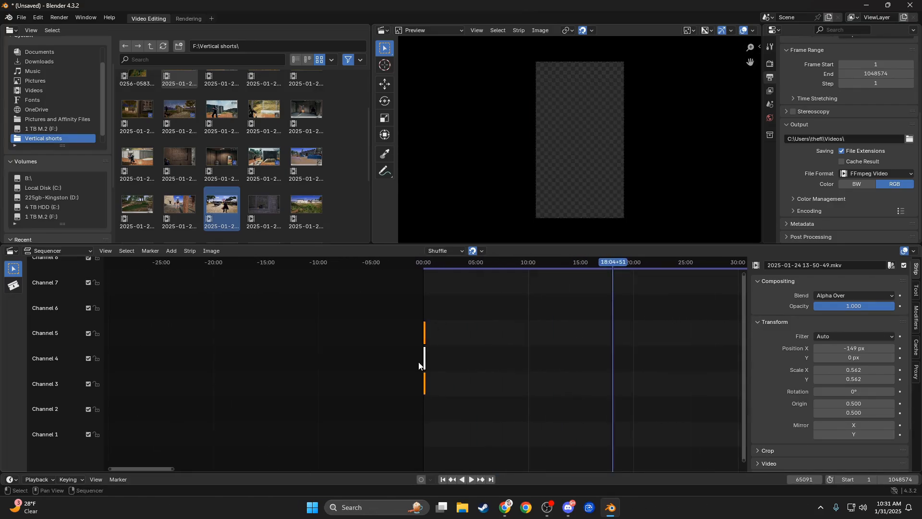
scroll(420, 364, "up", 3)
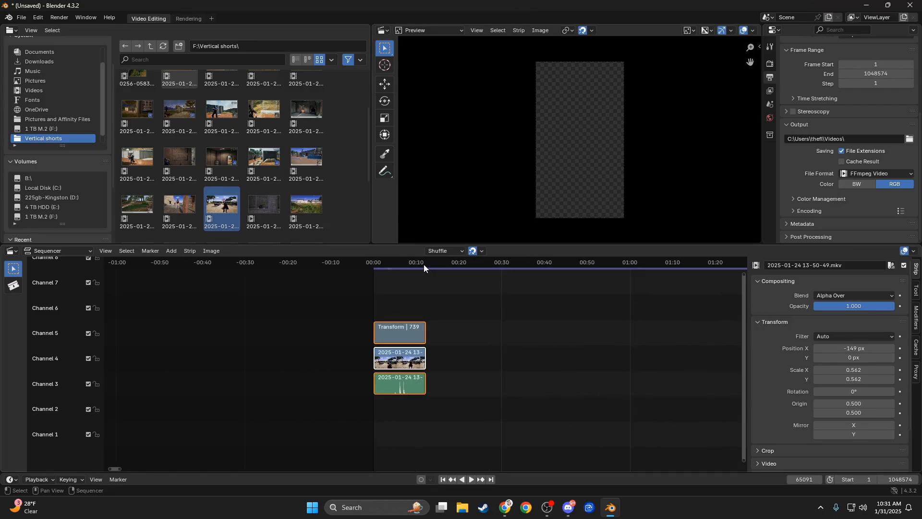
Place the playhead exactly at the end of the strips, at frame 740.
left_click_drag(423, 264, 424, 267)
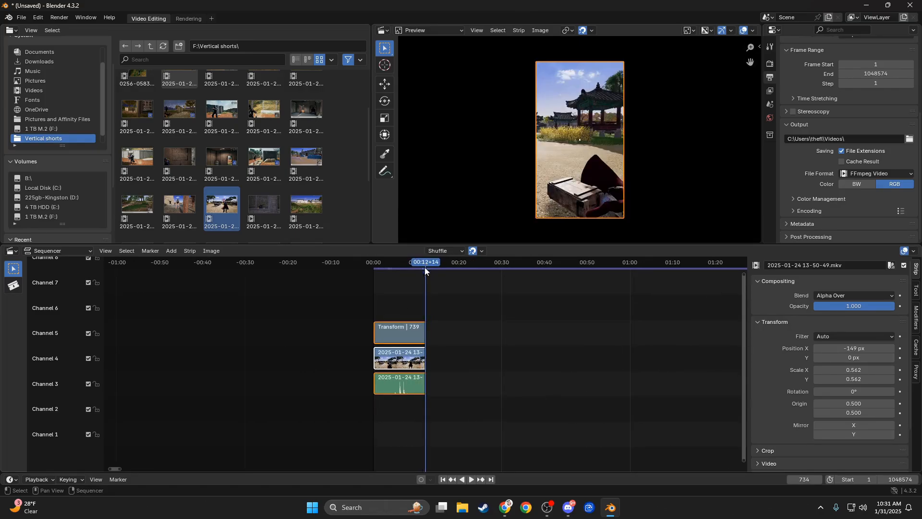
scroll(424, 316, "up", 12)
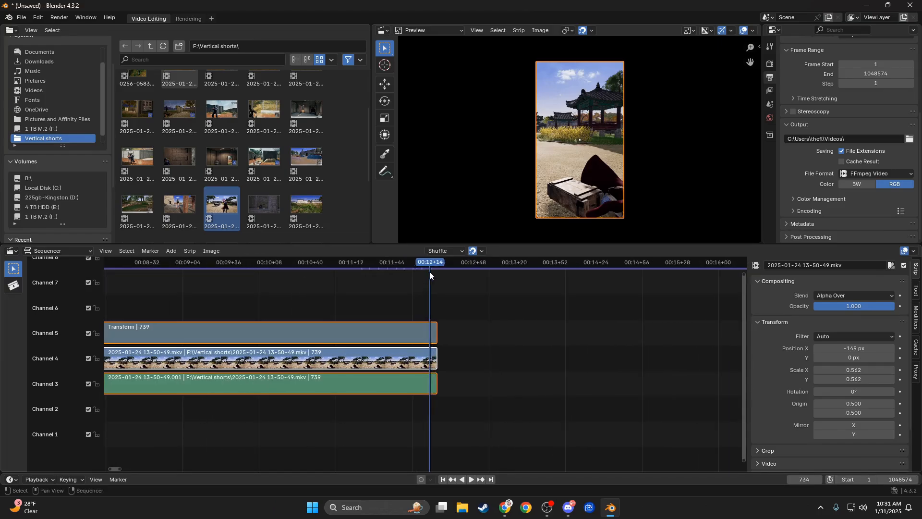
key("space")
left_click_drag(432, 262, 438, 261)
key("space")
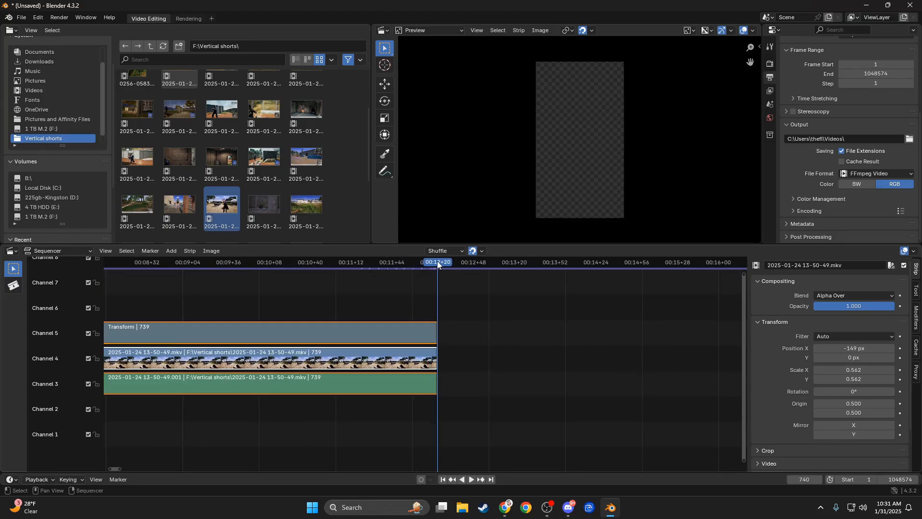
key("space")
key("space")
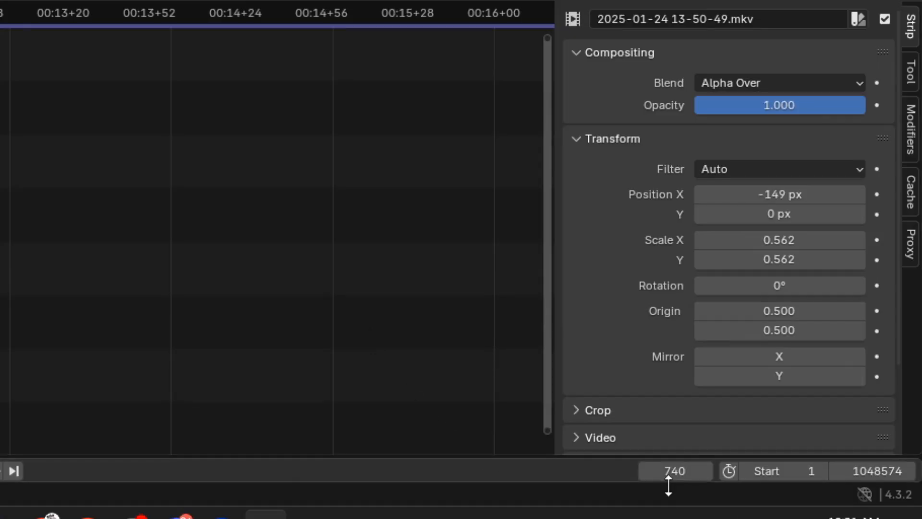
Set the scene's end frame to 740.
double_click(860, 472)
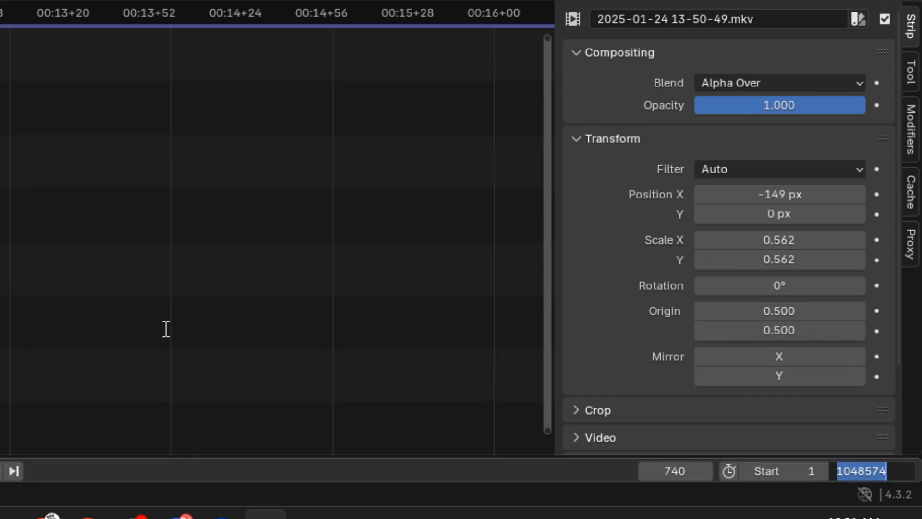
type("740")
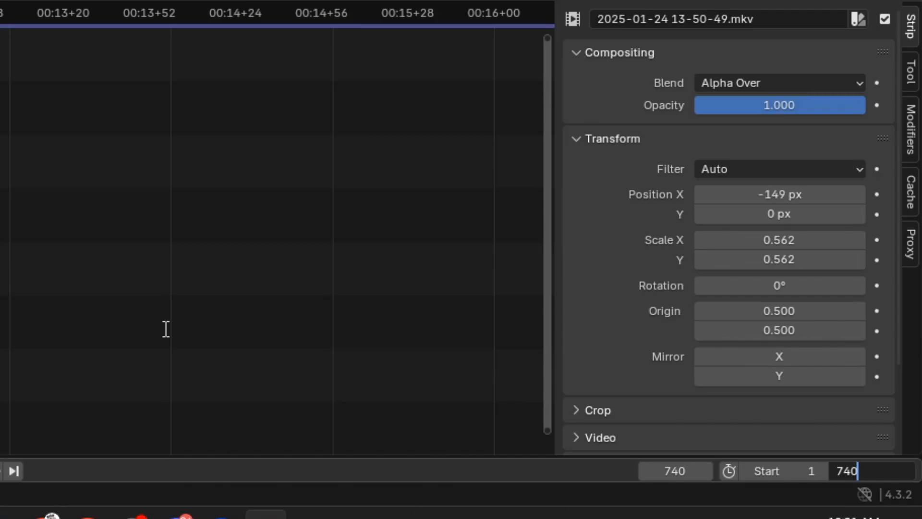
key("Return")
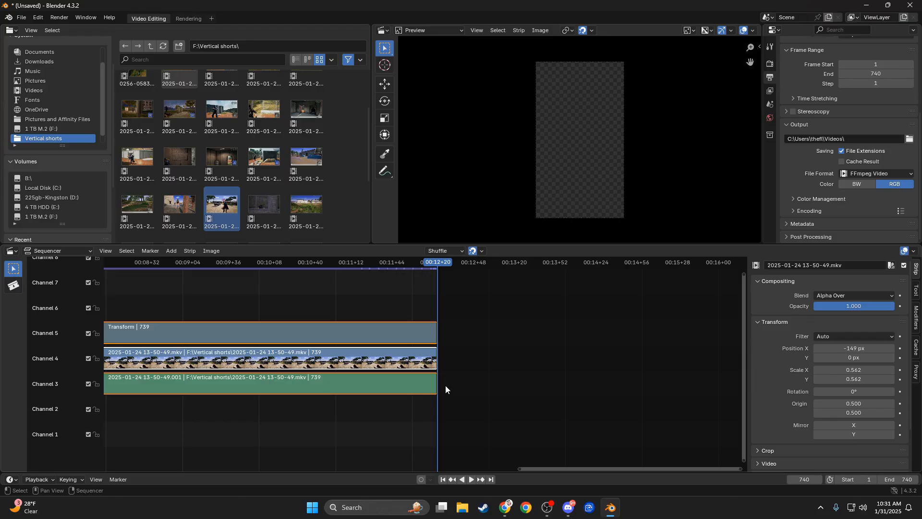
Check the shortened frame range by moving the playhead just past the strips and back inside them.
scroll(443, 386, "down", 20)
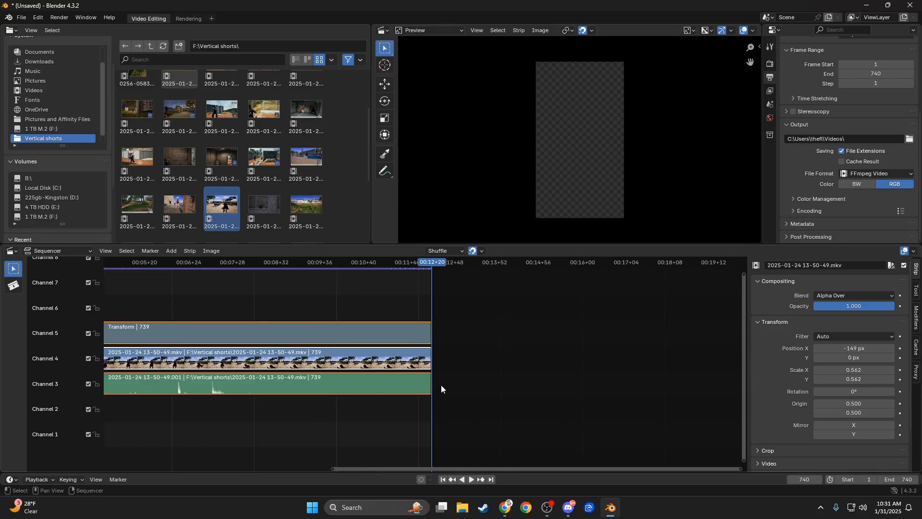
mouse_move(430, 262)
left_mouse_down()
mouse_move(266, 253)
mouse_move(435, 275)
left_mouse_up()
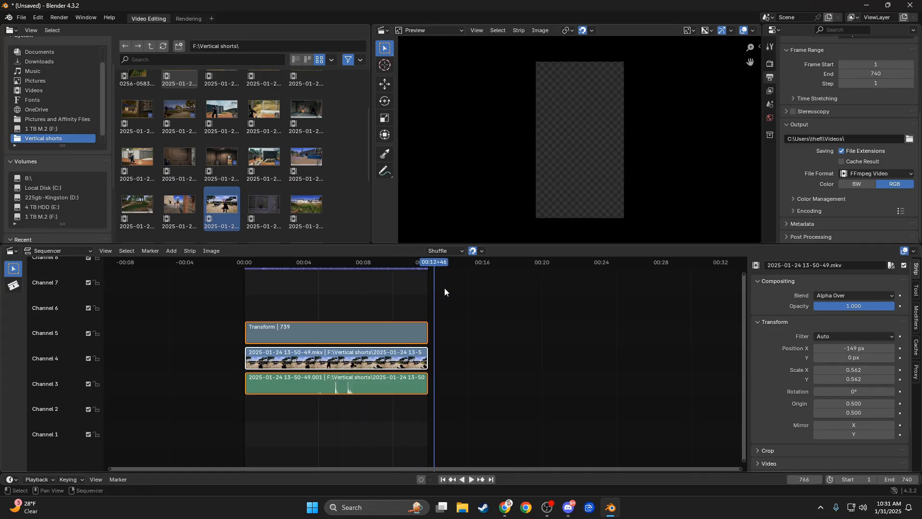
left_click(405, 265)
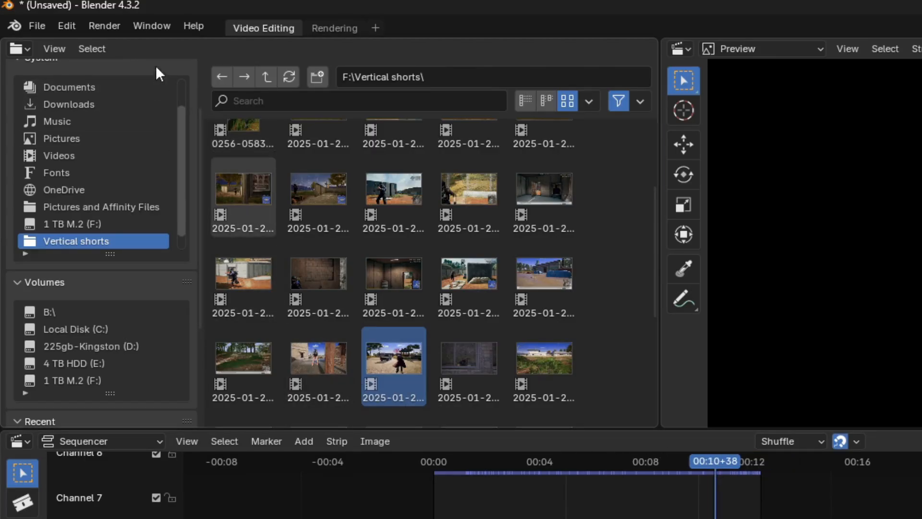
Render the animation and fit the whole vertical frame in the render view.
left_click(105, 25)
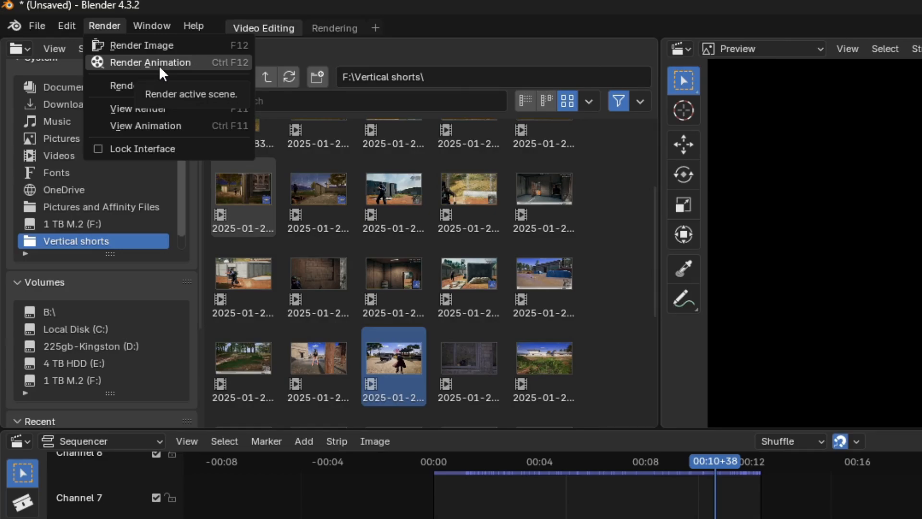
left_click(159, 66)
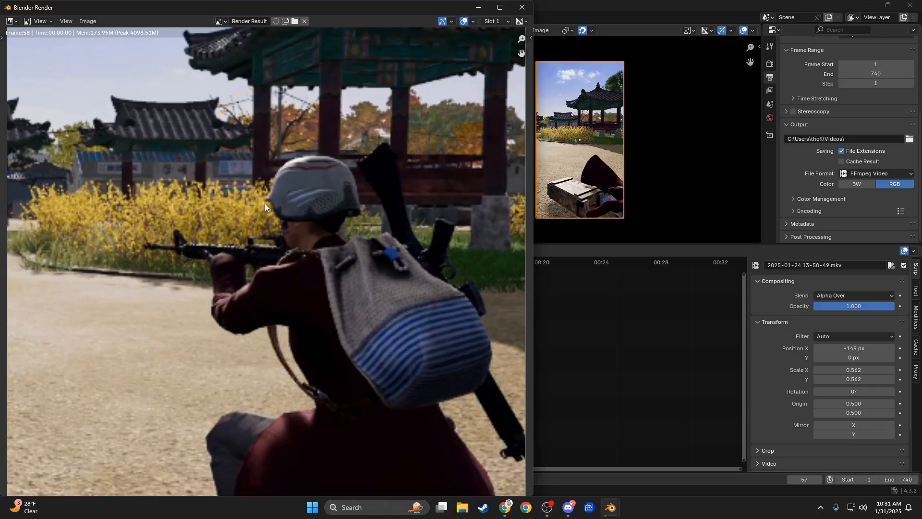
scroll(264, 204, "down", 10)
scroll(263, 211, "up", 3)
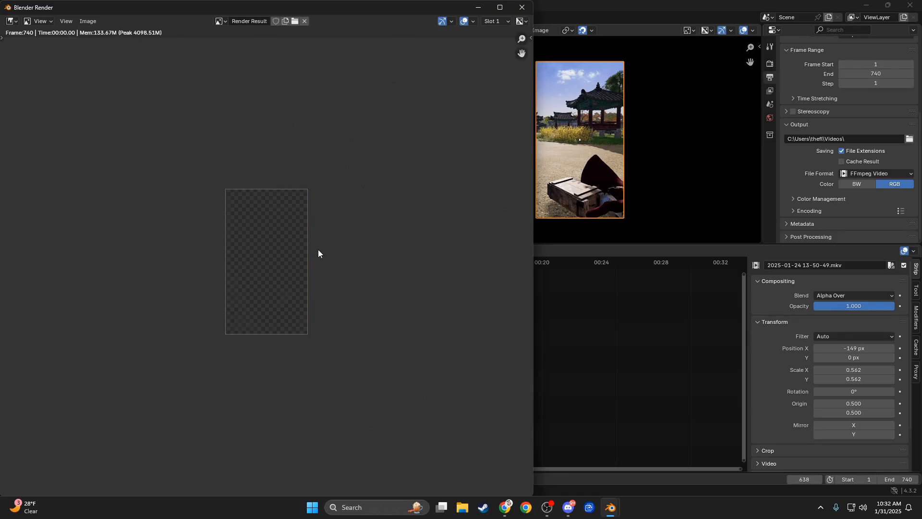
Switch to File Explorer, open the Videos folder, and play the rendered file 0001-0740, pausing it after a preview.
left_click(463, 510)
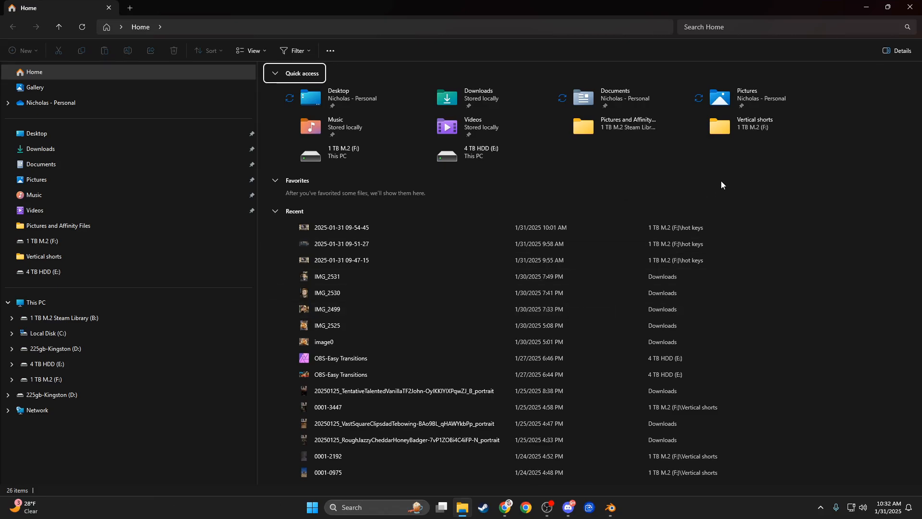
double_click(728, 130)
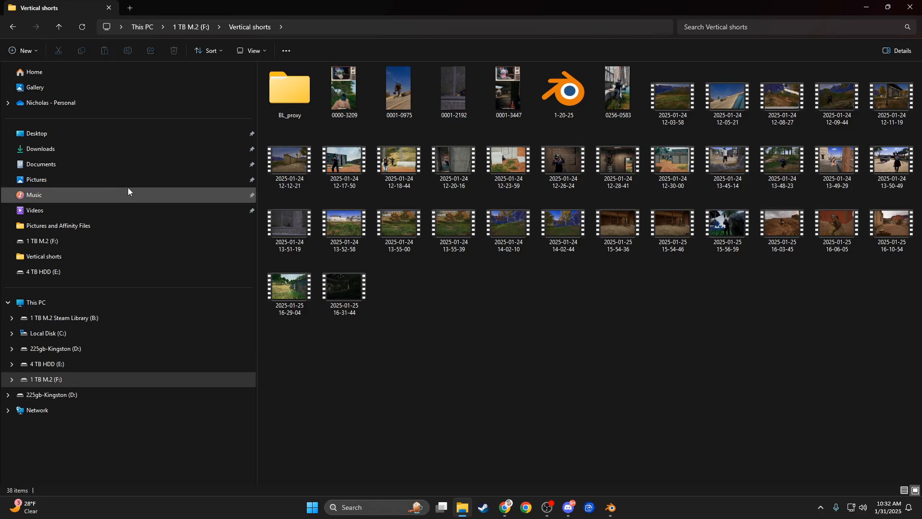
left_click(100, 203)
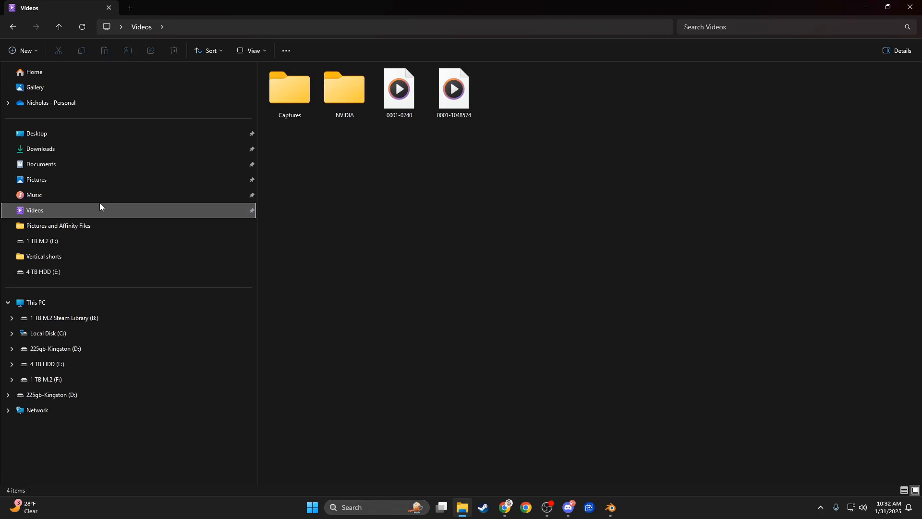
double_click(399, 89)
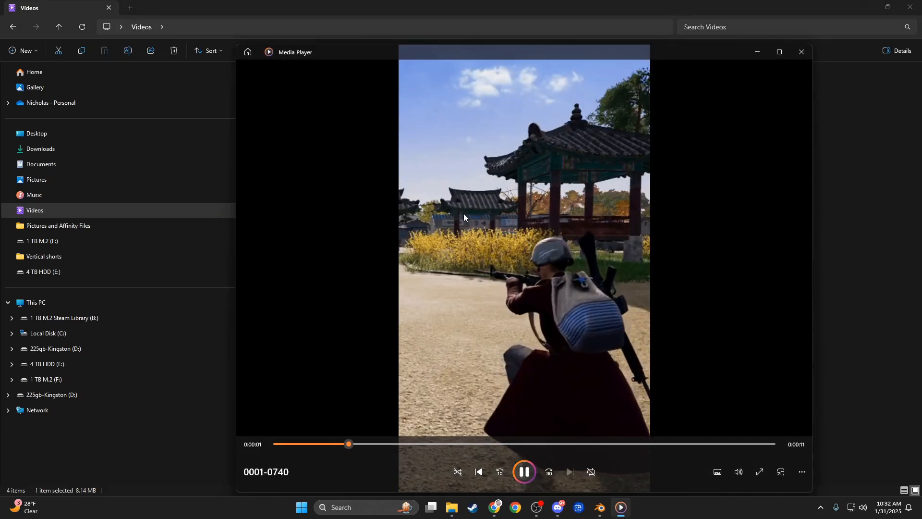
left_click(524, 473)
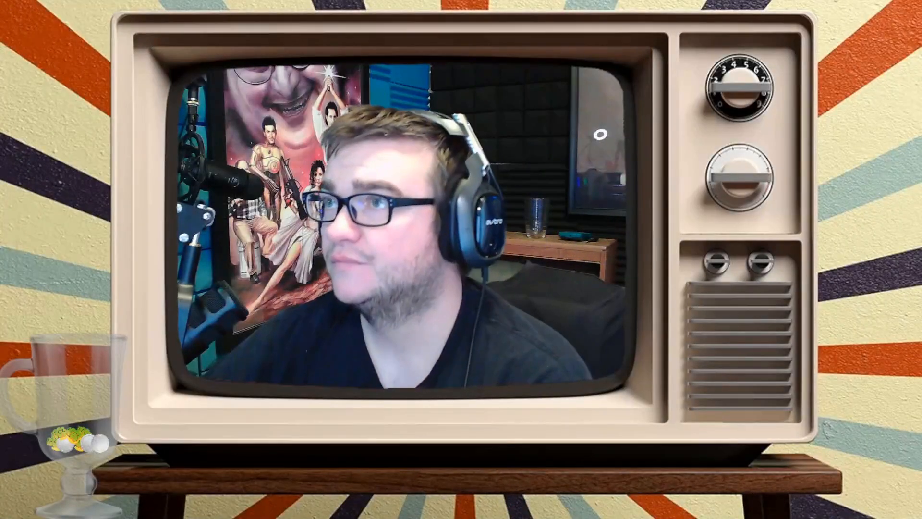